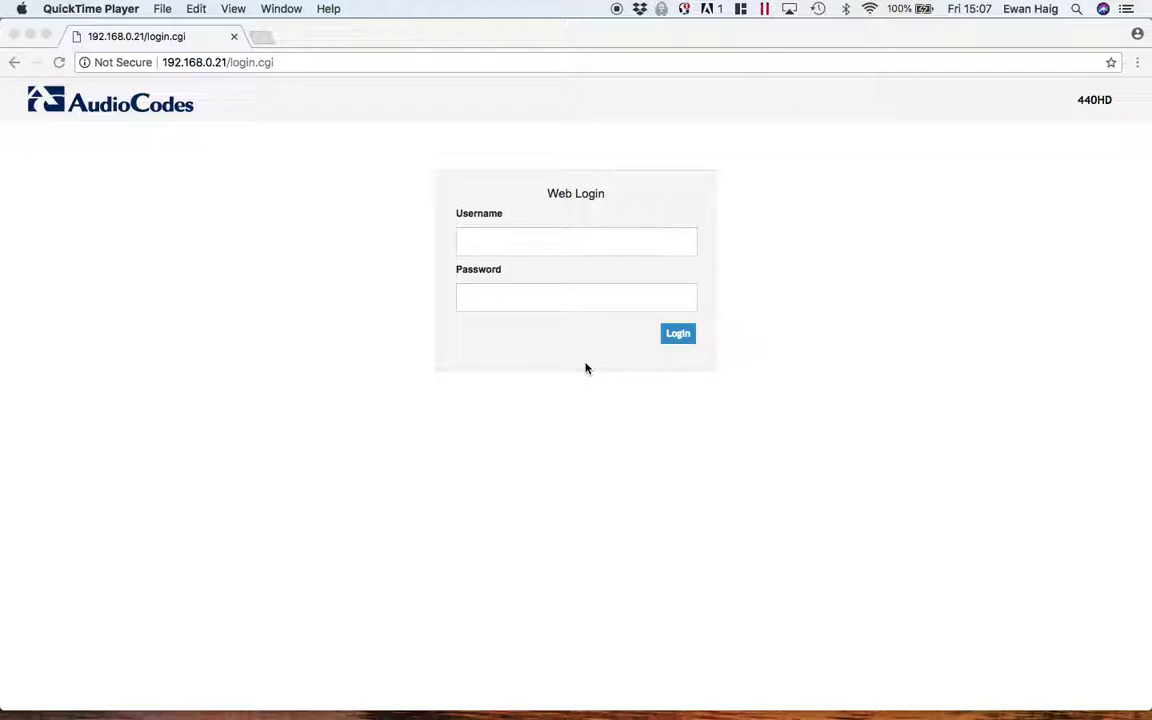
- Log in to the phone's web GUI as admin with the account password
left_click(499, 243)
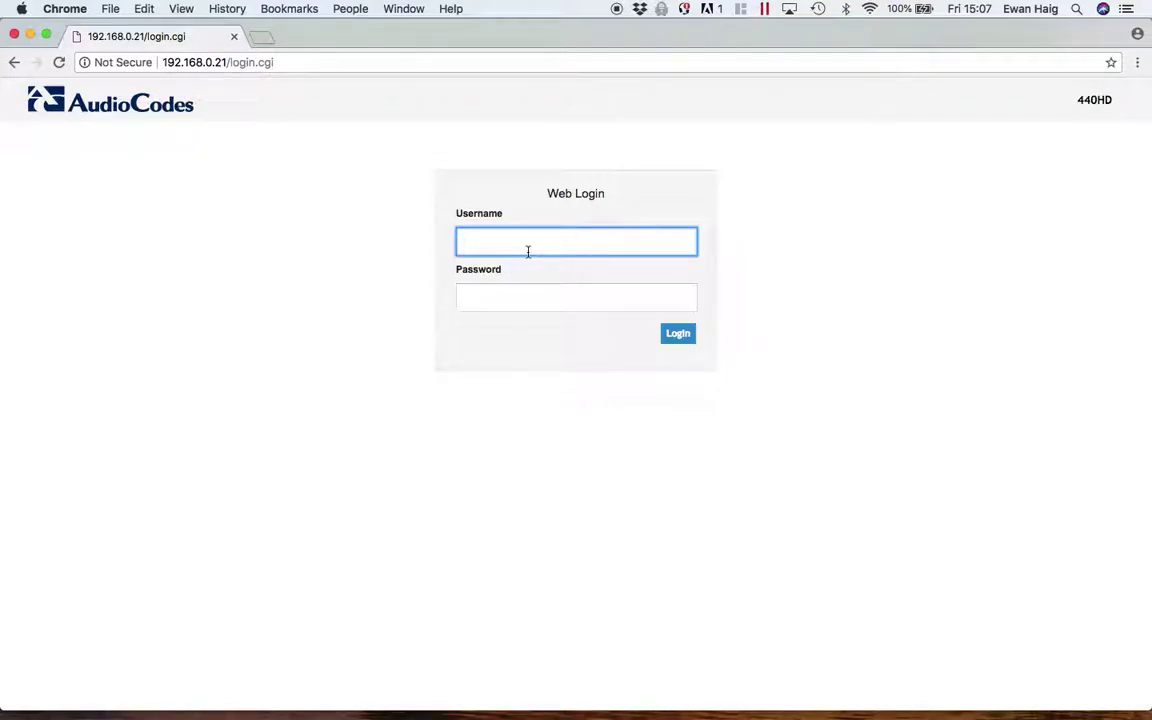
type("admin")
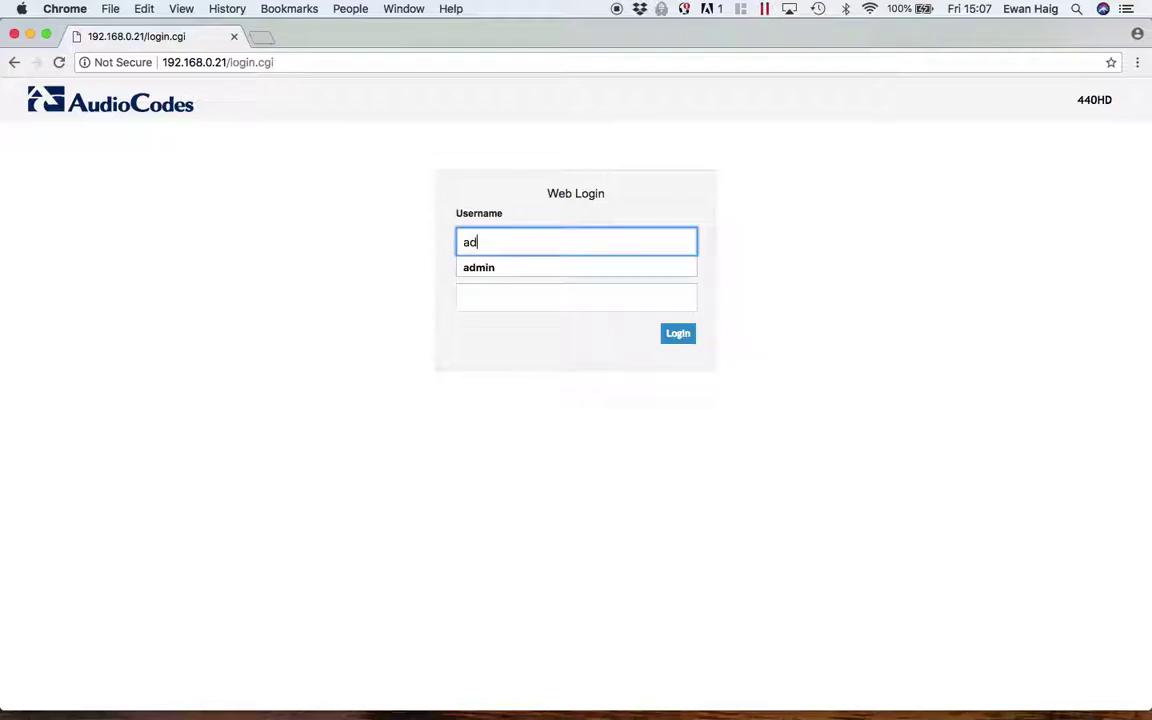
left_click(494, 298)
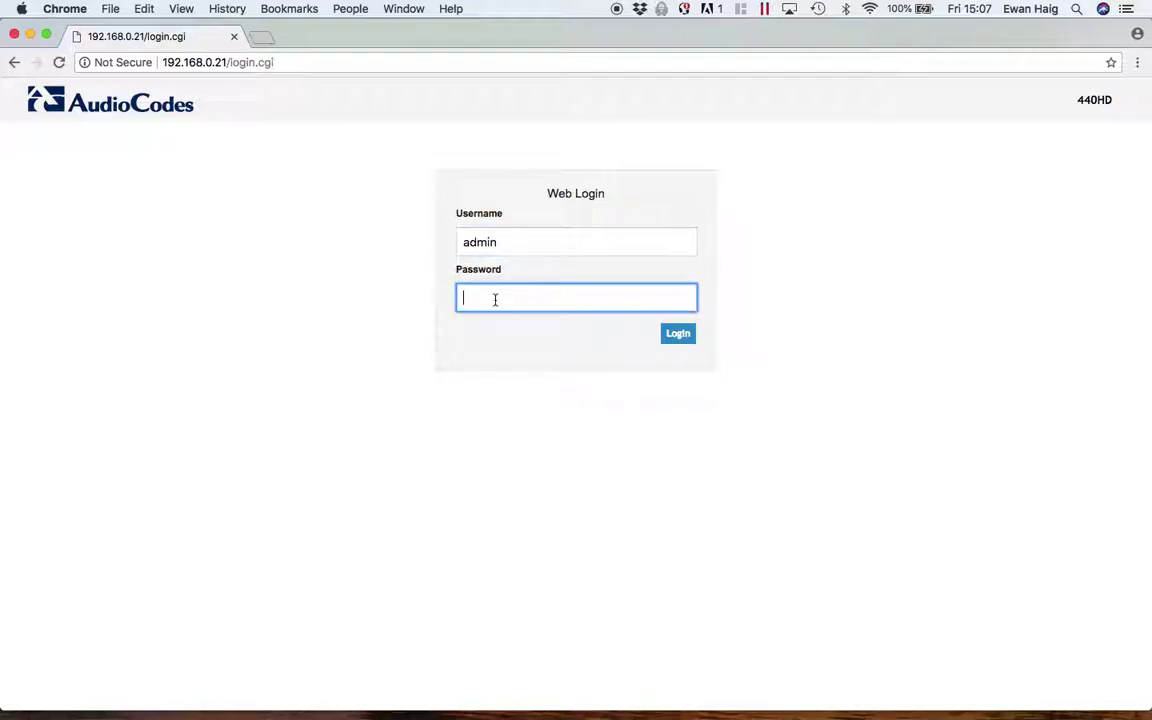
type("1")
left_click(678, 336)
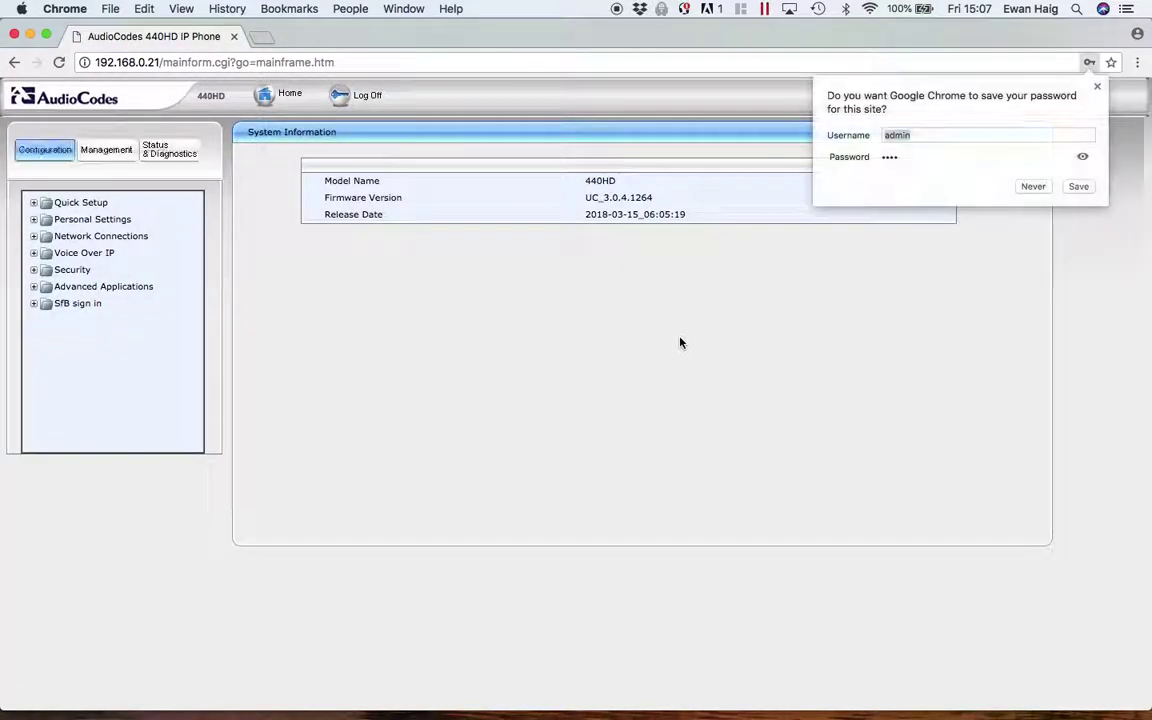
- Save the admin login in Chrome and expand Personal Settings in the tree
left_click(1078, 188)
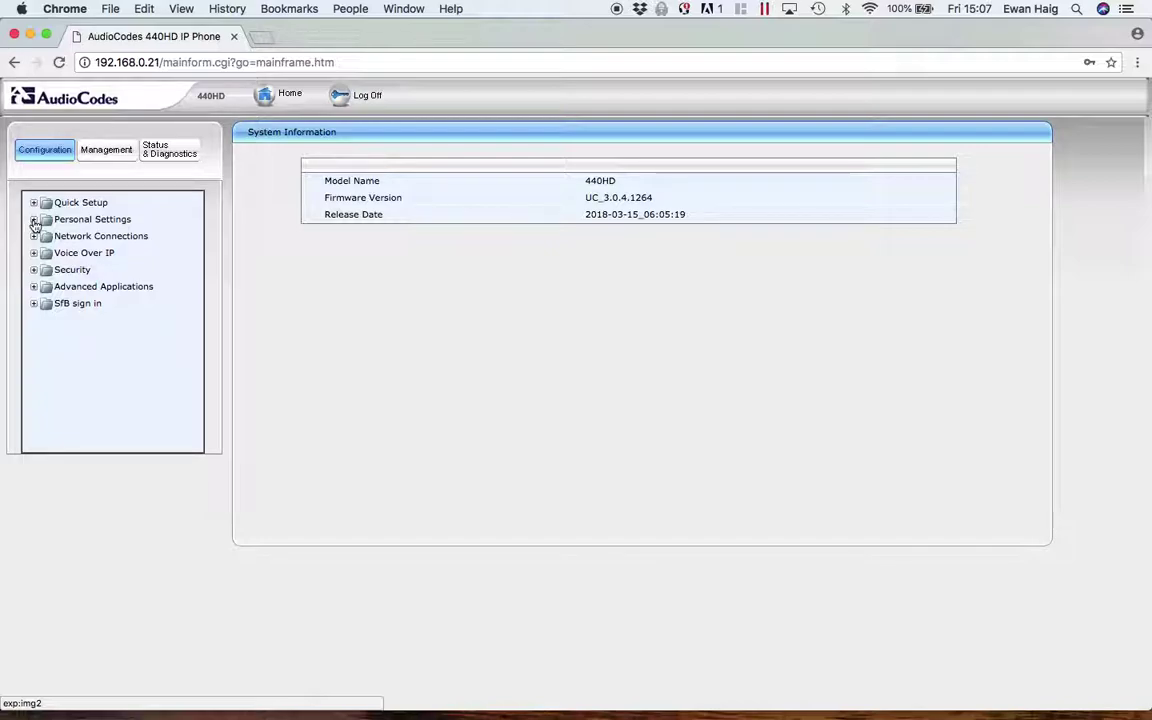
left_click(34, 221)
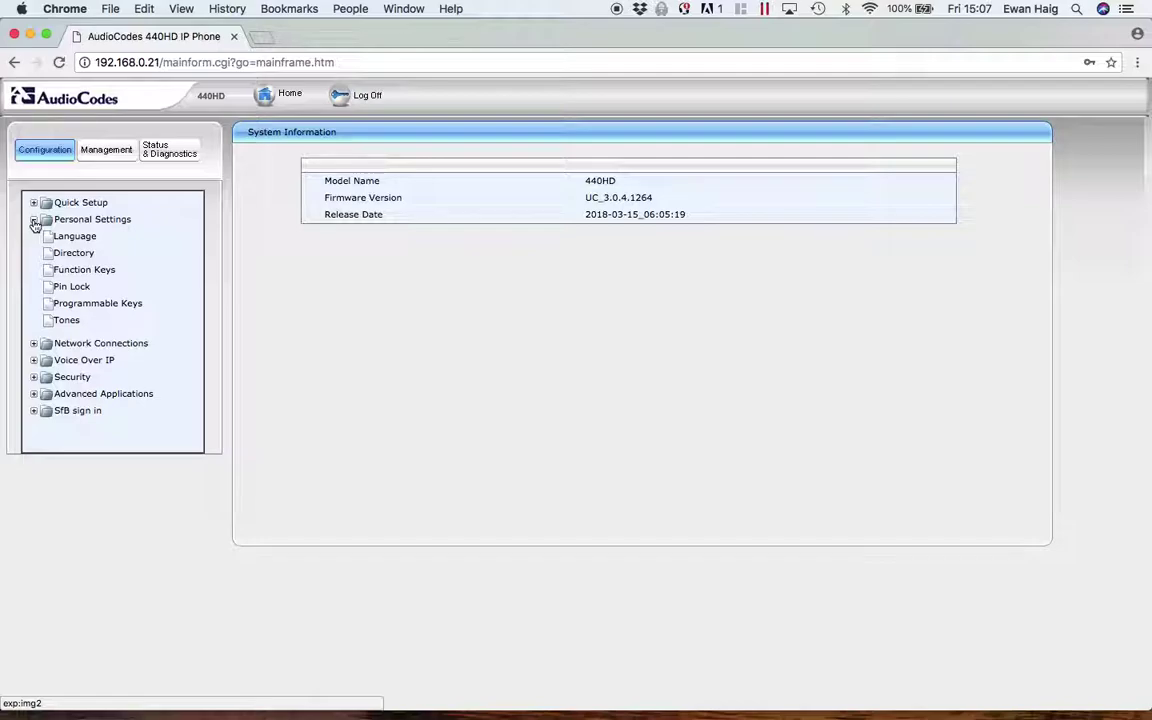
- Open the Function Keys page and keep key 1 as Speed Dial+BLF
left_click(80, 272)
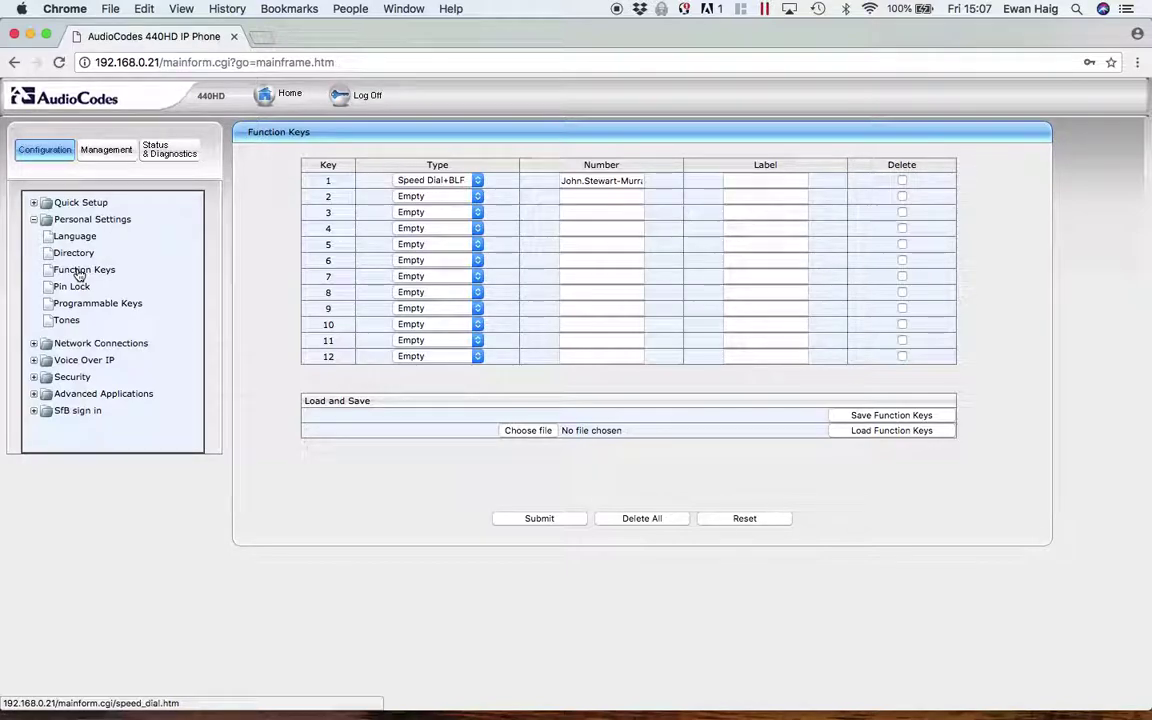
left_click(478, 181)
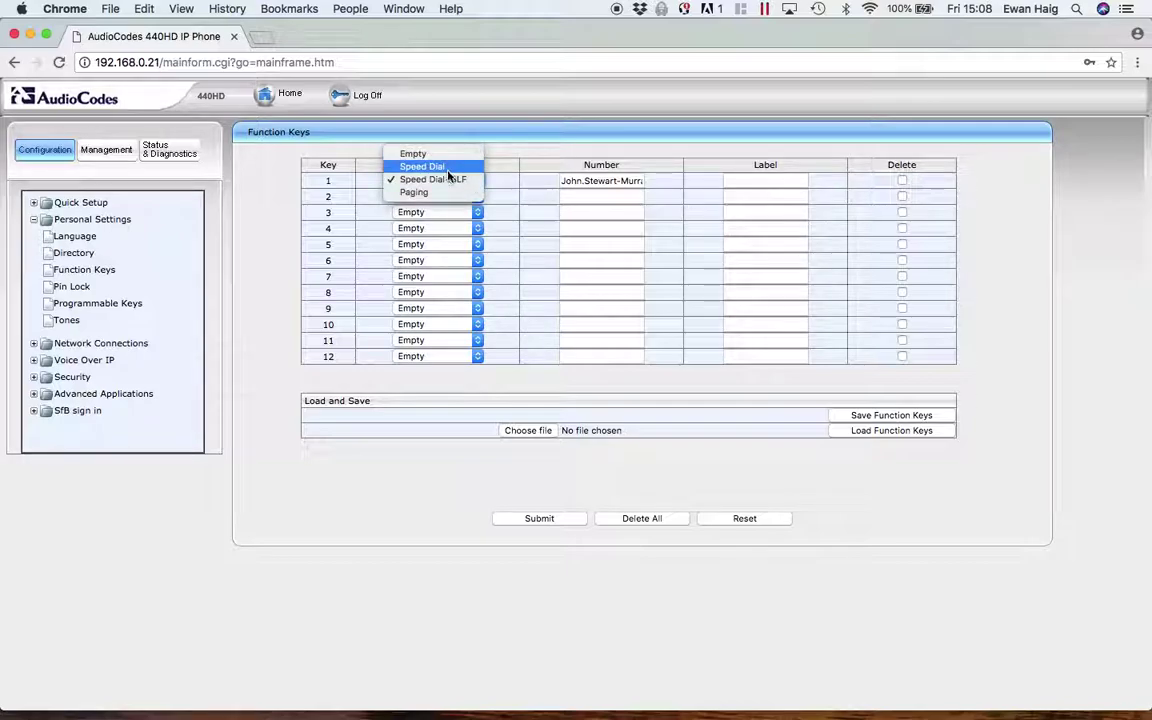
left_click(585, 201)
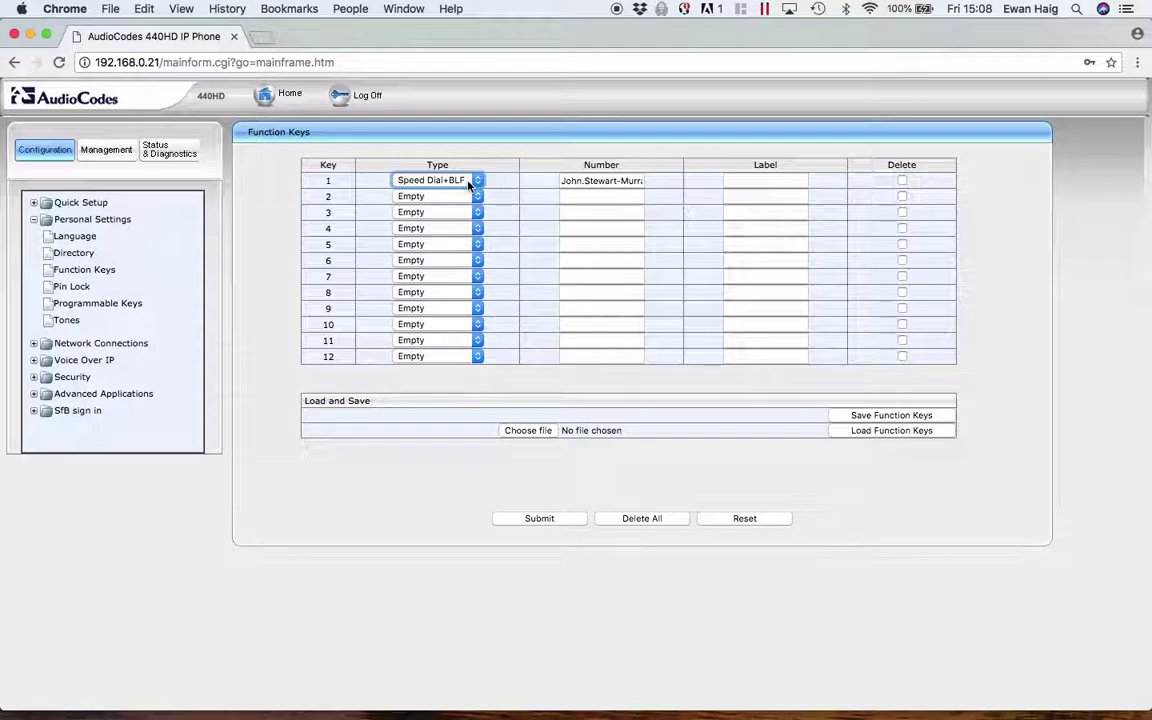
left_click(763, 182)
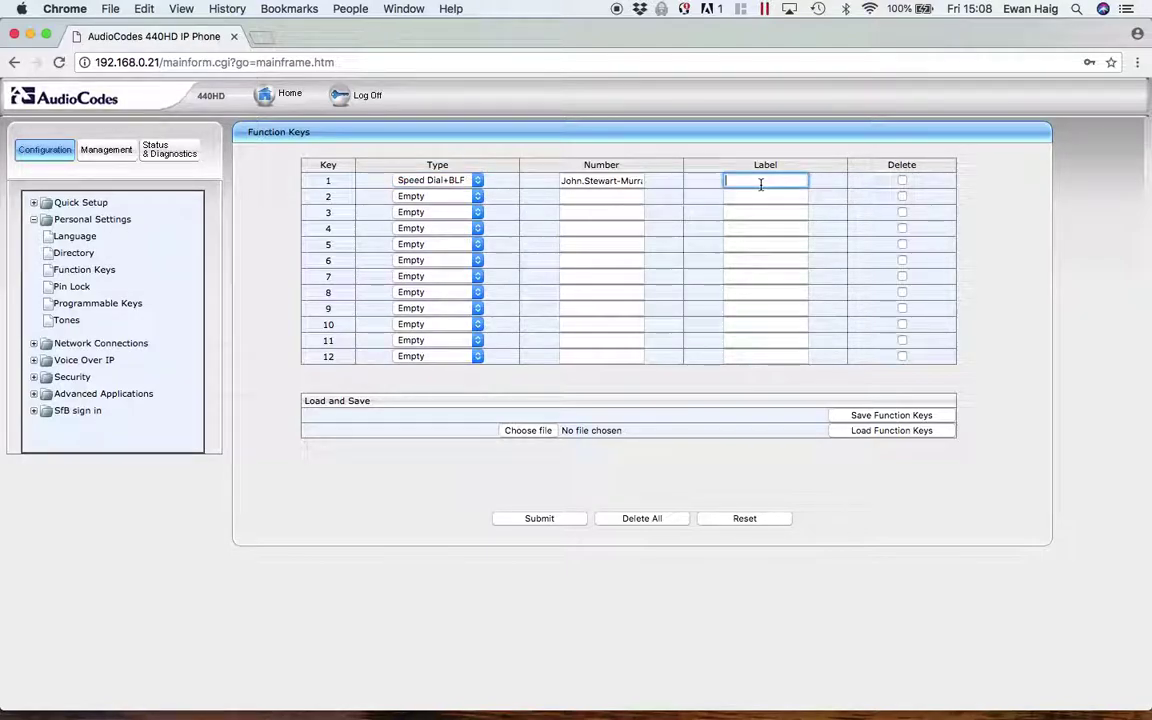
left_click(605, 182)
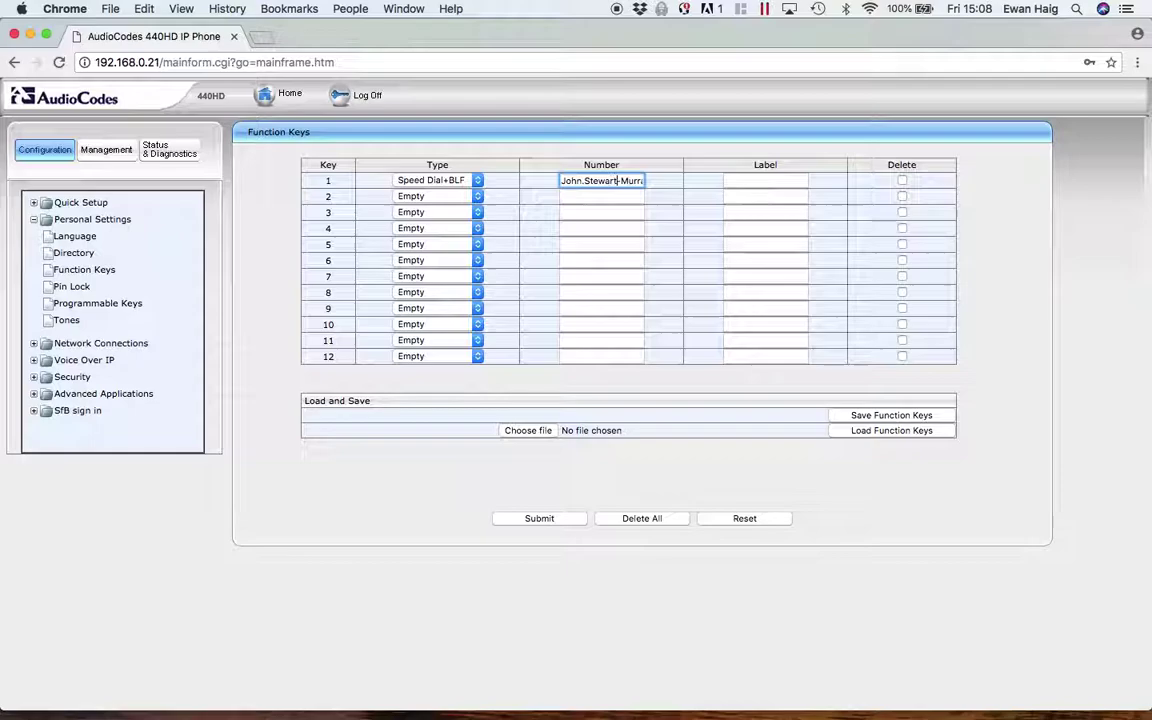
type("@audiocodes.com")
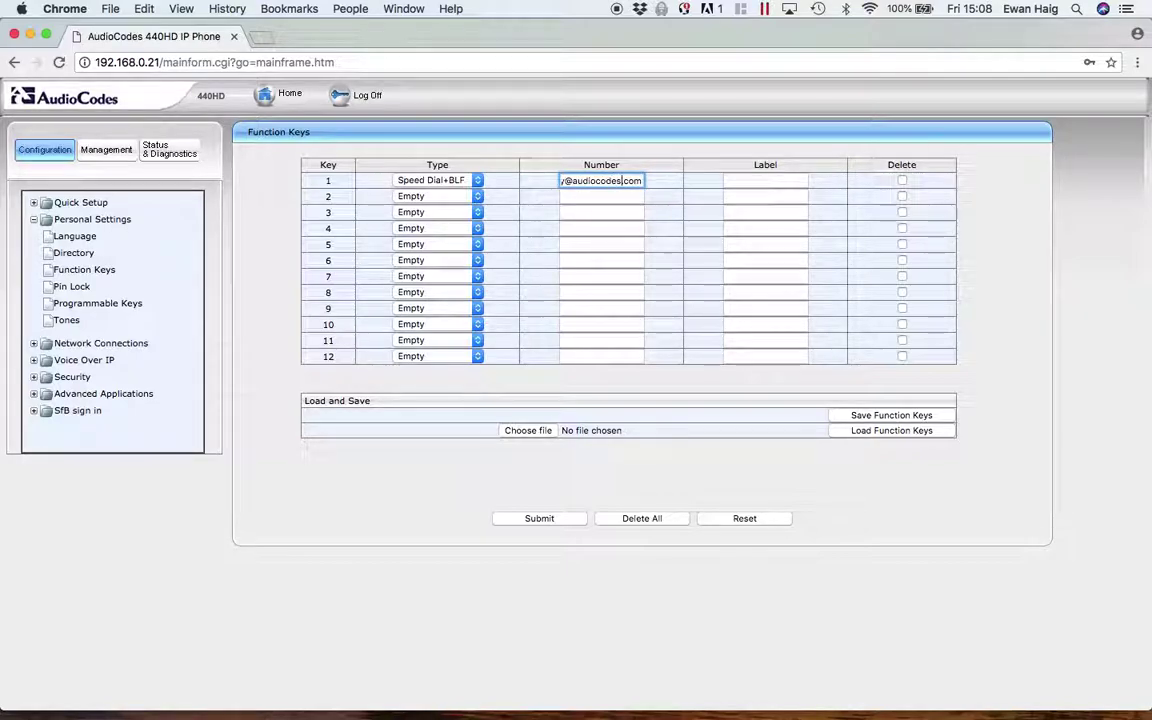
left_click(735, 180)
type("Jo")
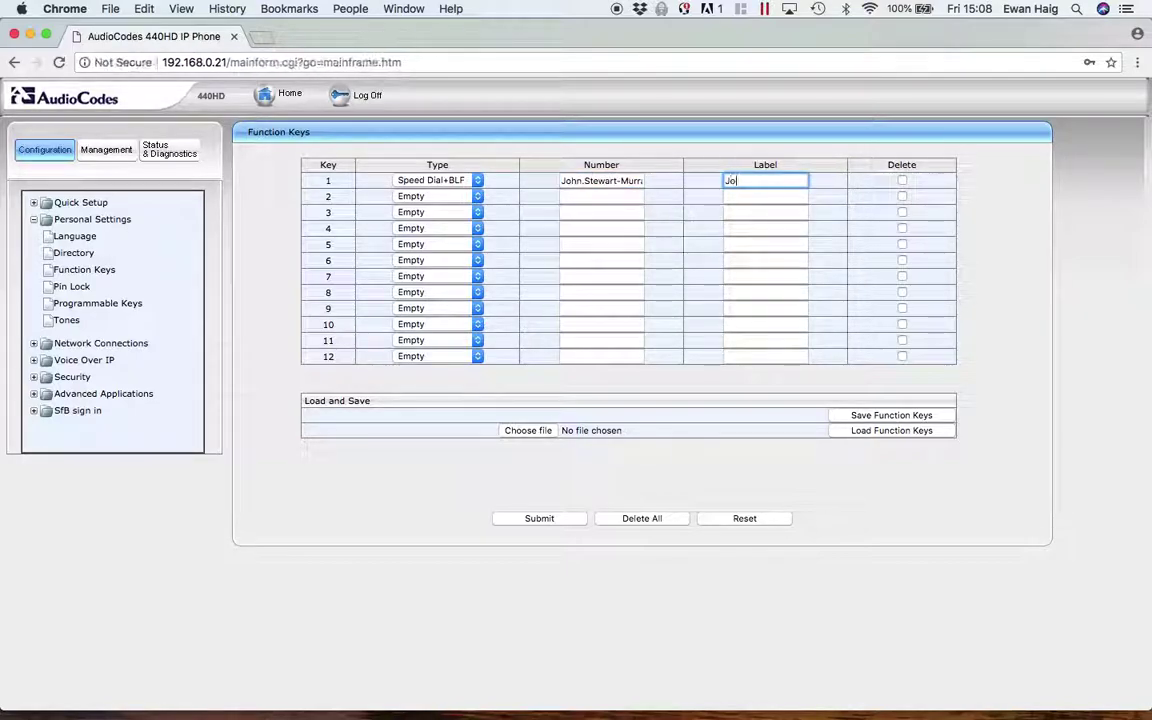
type("hn")
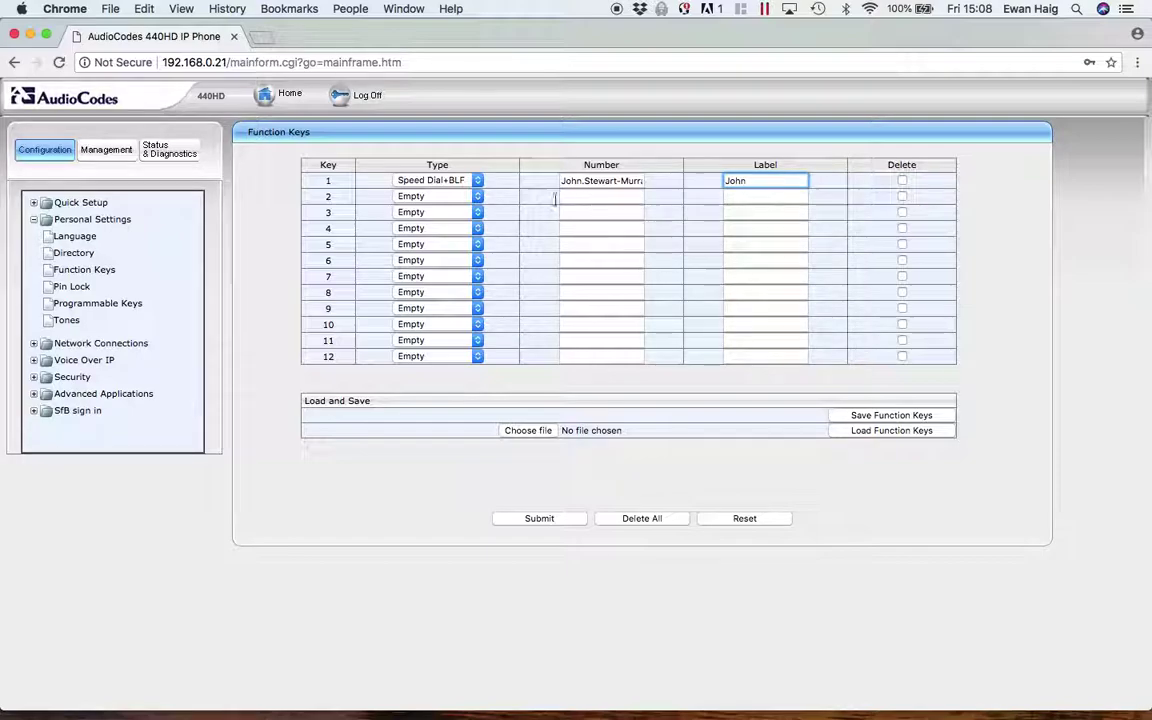
- Make key 2 Speed Dial+BLF to the contact's suggested e-mail, labelled with their first name
left_click(430, 196)
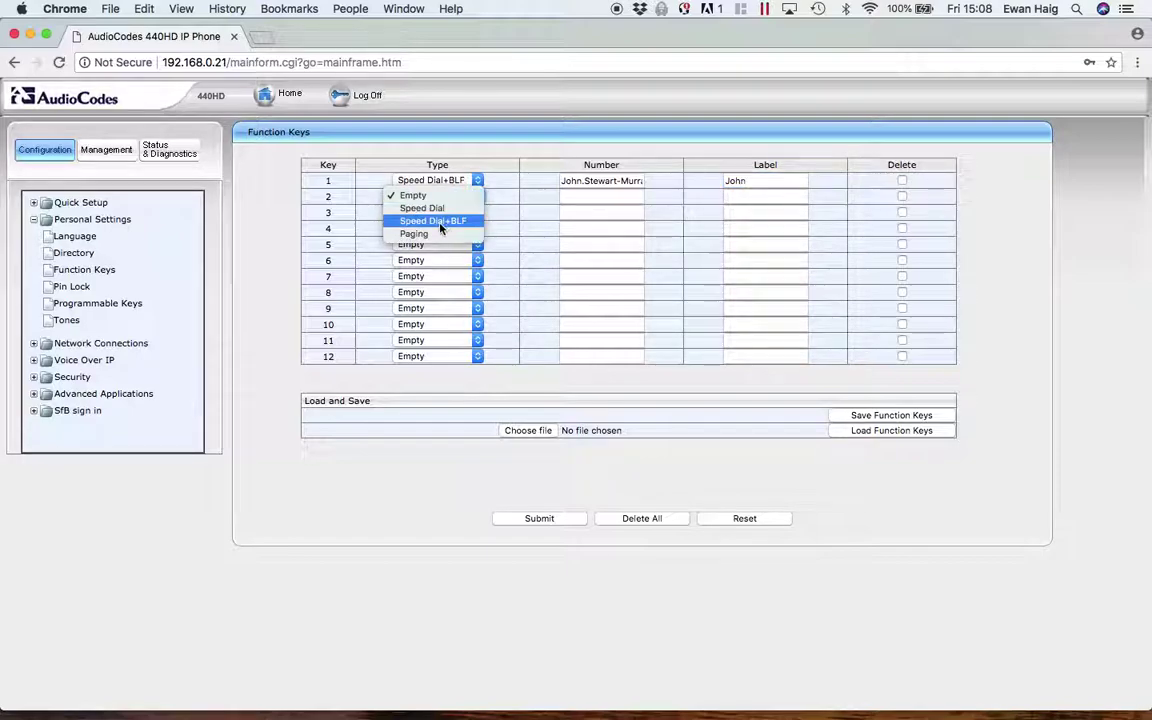
left_click(440, 224)
left_click(590, 197)
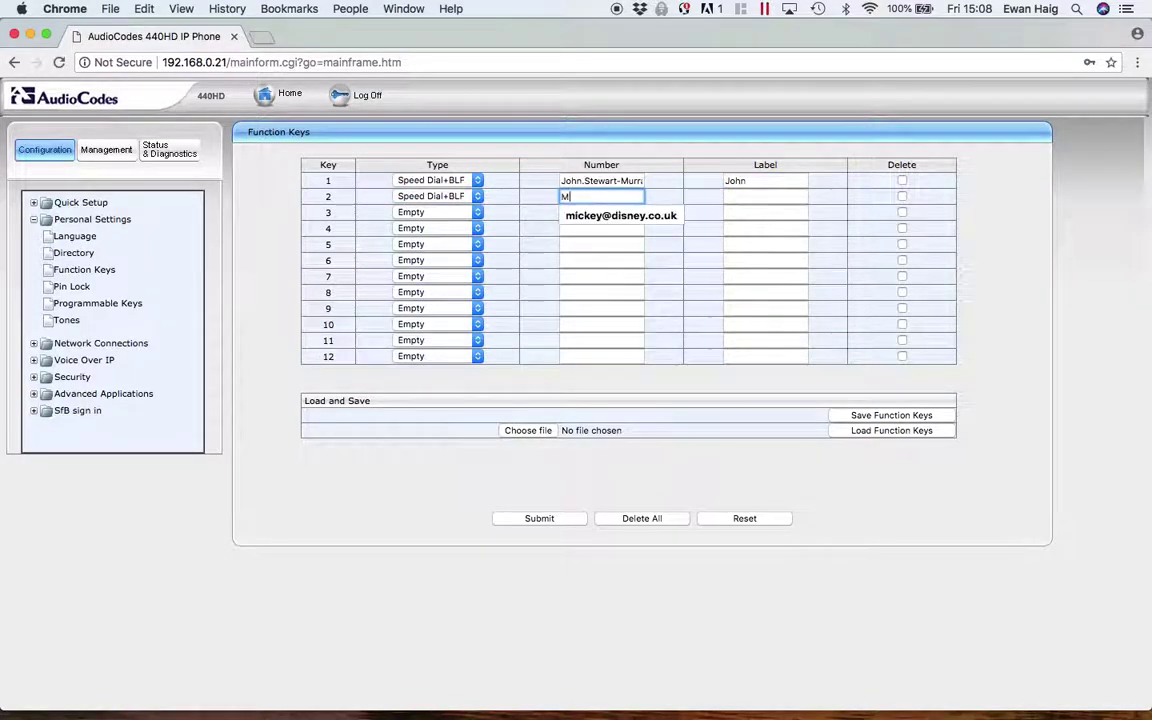
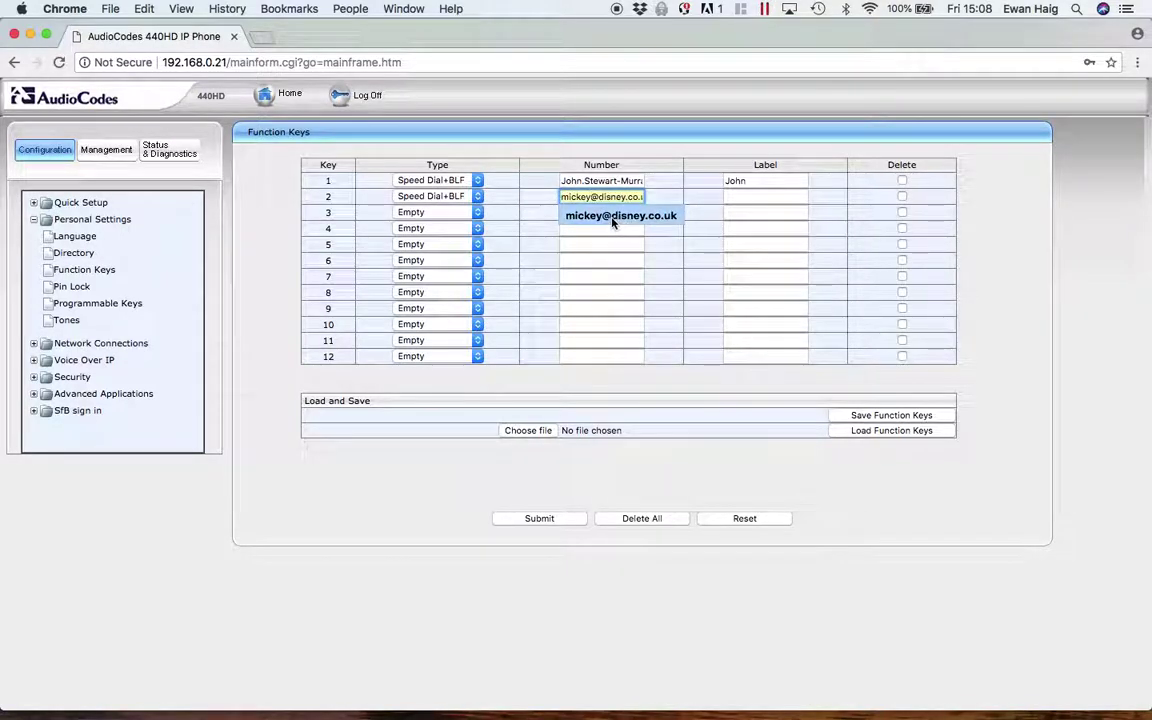
left_click(612, 218)
left_click(752, 193)
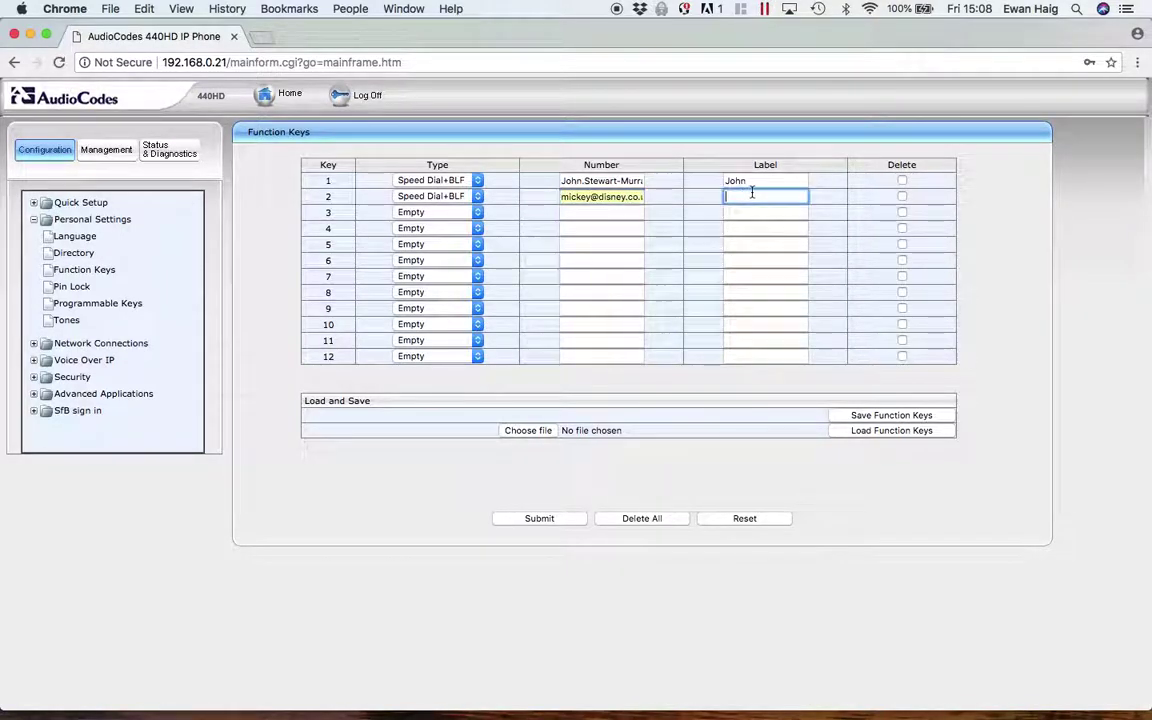
type("Mickey")
- Set key 3 to Speed Dial 1234 labelled Test and submit the function keys
left_click(474, 213)
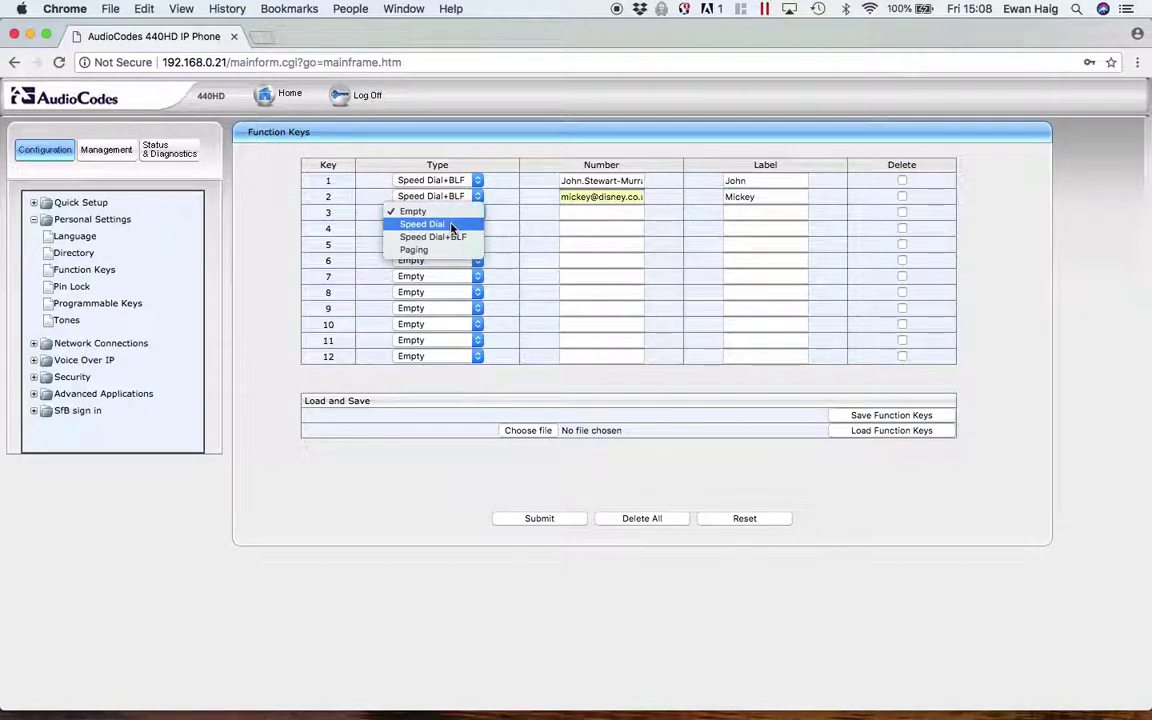
left_click(451, 225)
left_click(587, 213)
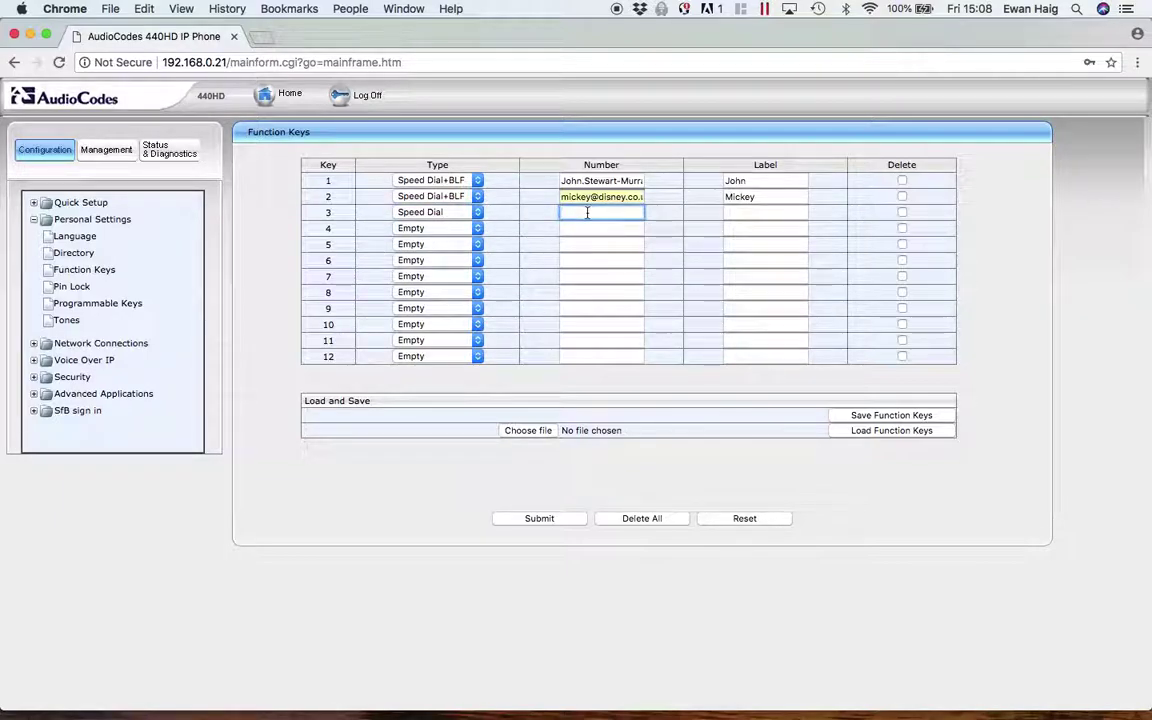
type("1234")
left_click(757, 210)
type("Test")
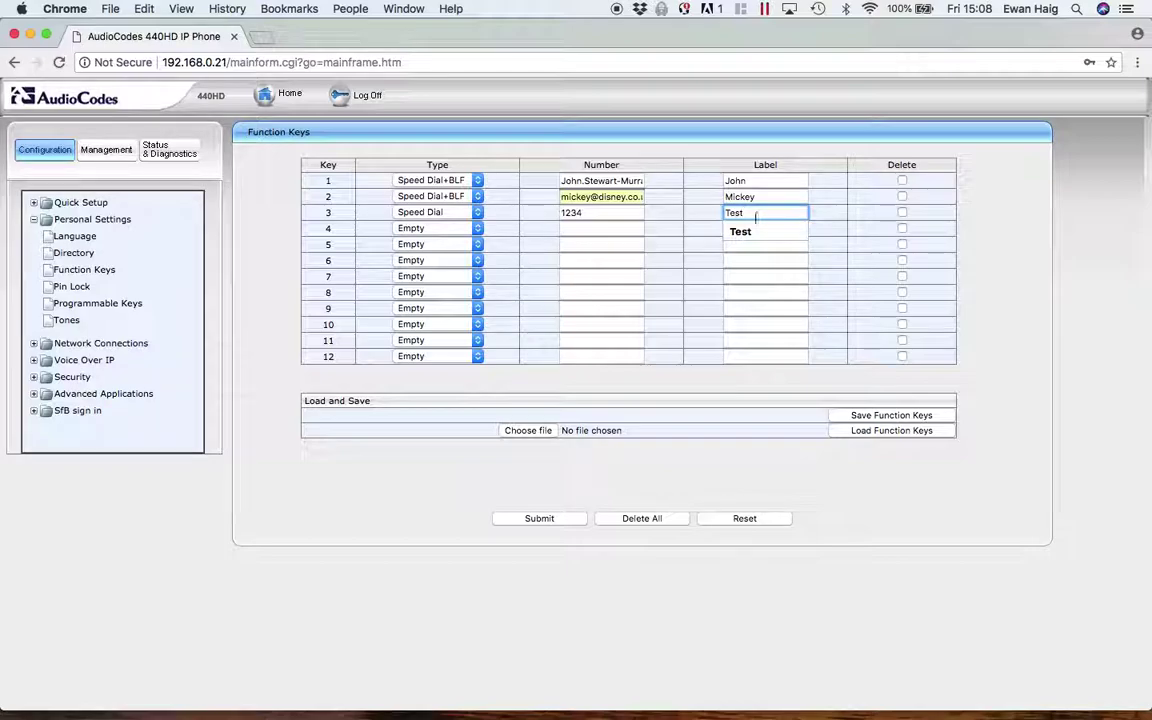
left_click(606, 489)
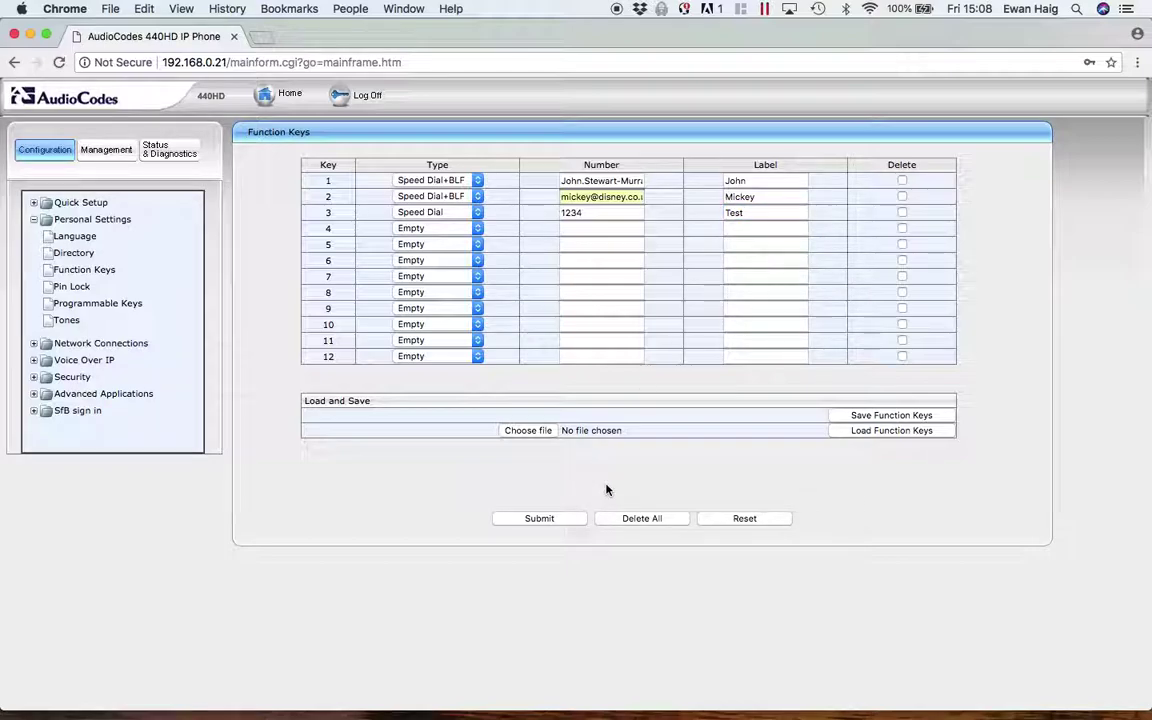
left_click(538, 519)
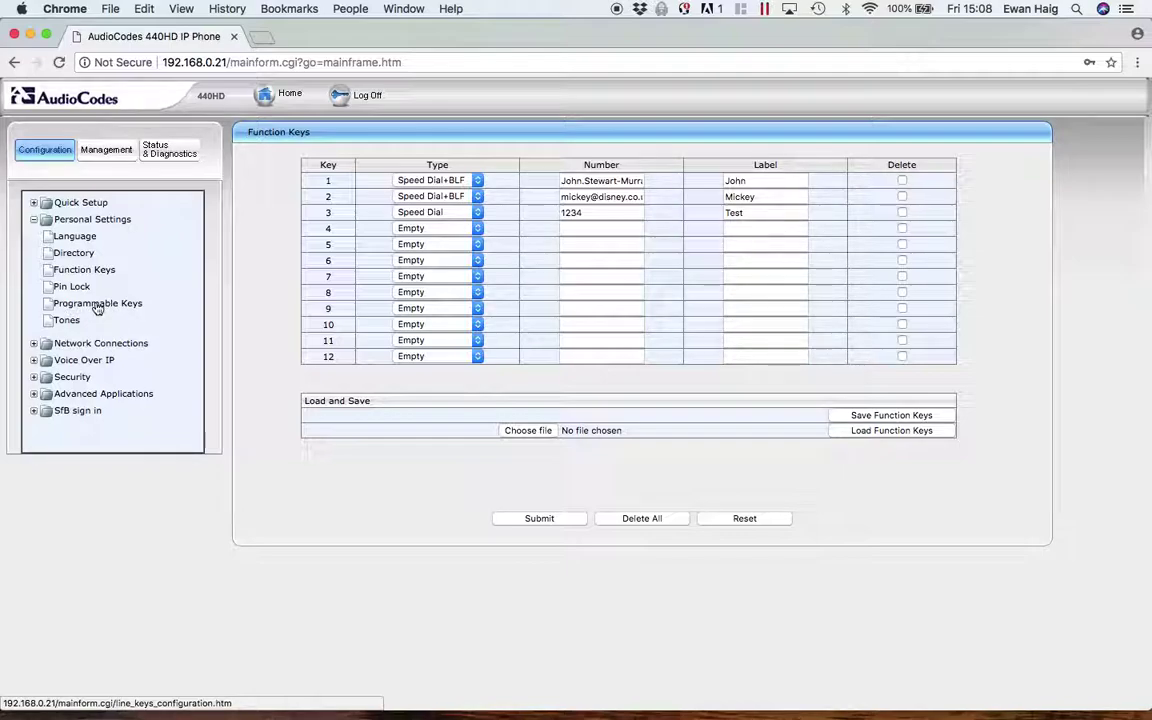
- On Programmable Keys, set line key 2 to Key Event Calendar with label Cal
left_click(97, 306)
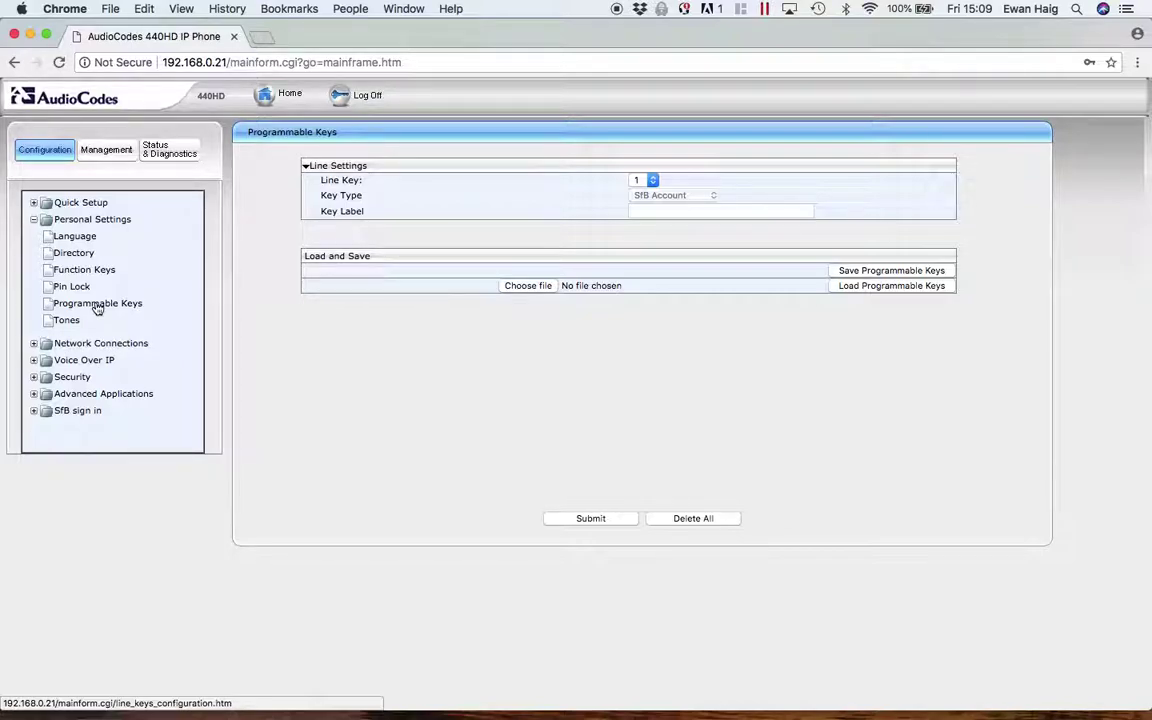
left_click(653, 182)
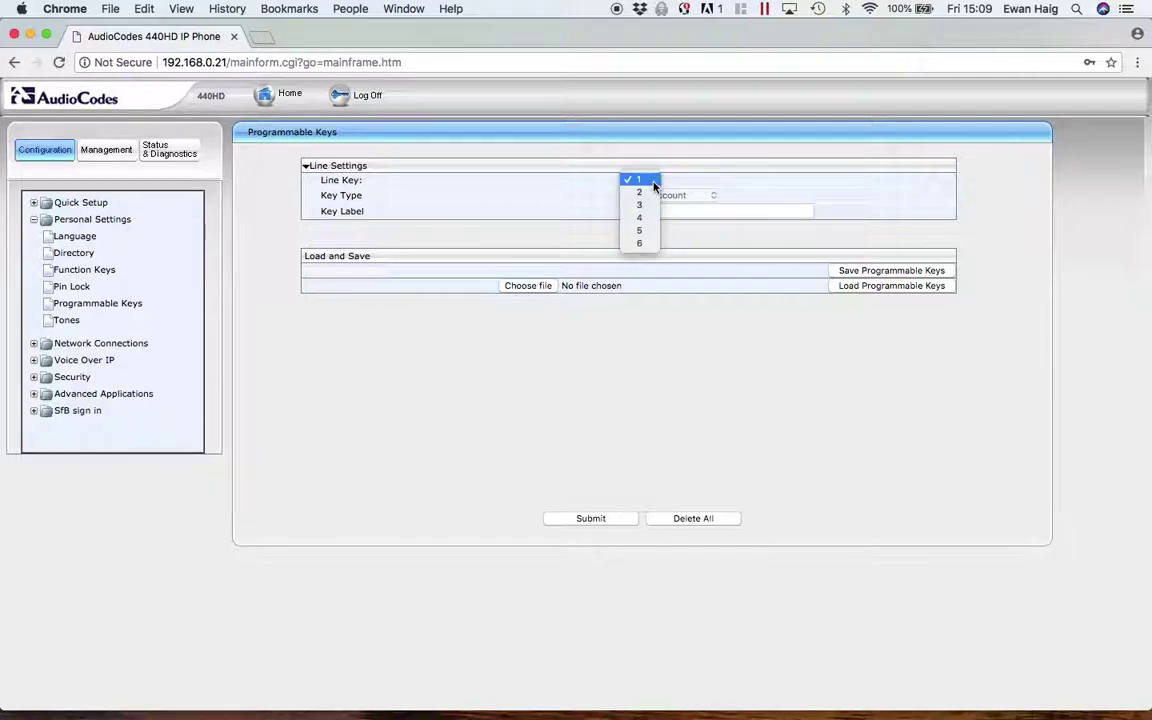
left_click(640, 193)
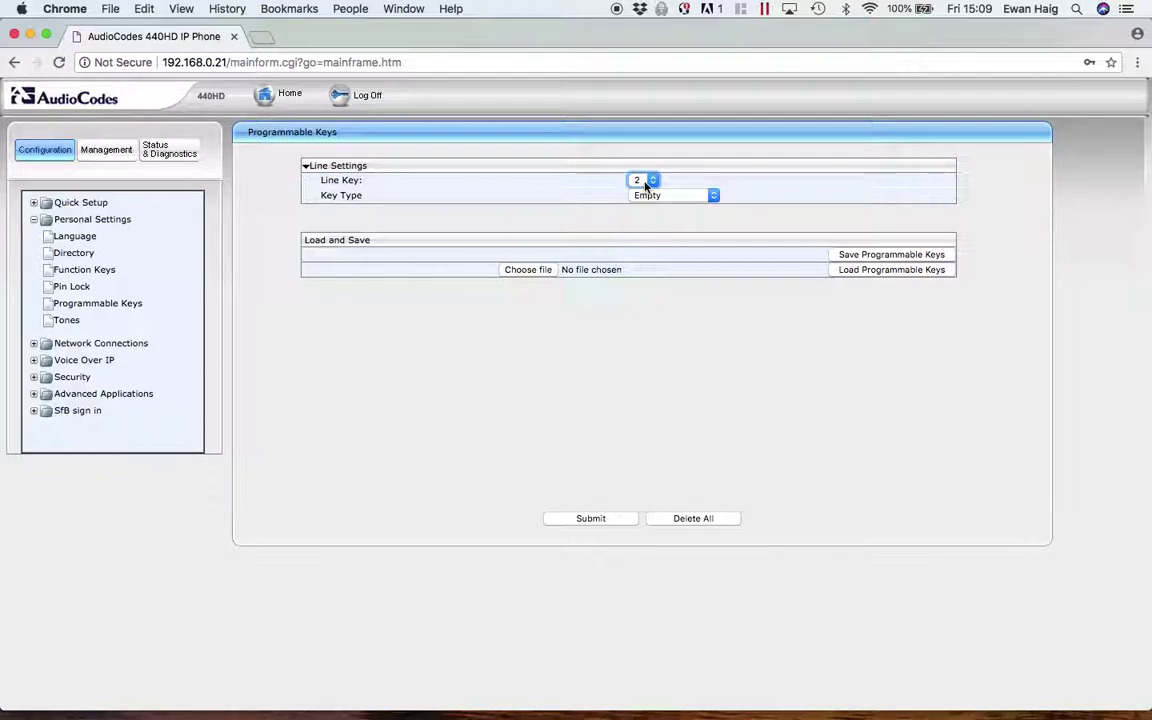
left_click(655, 195)
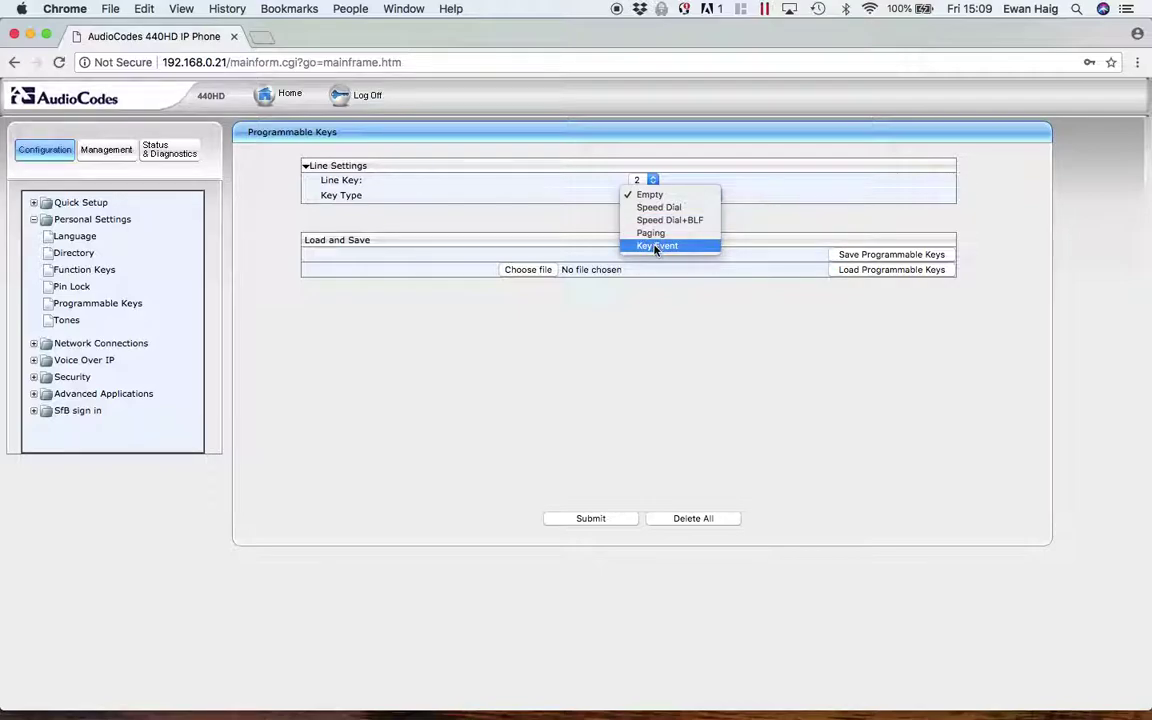
left_click(656, 247)
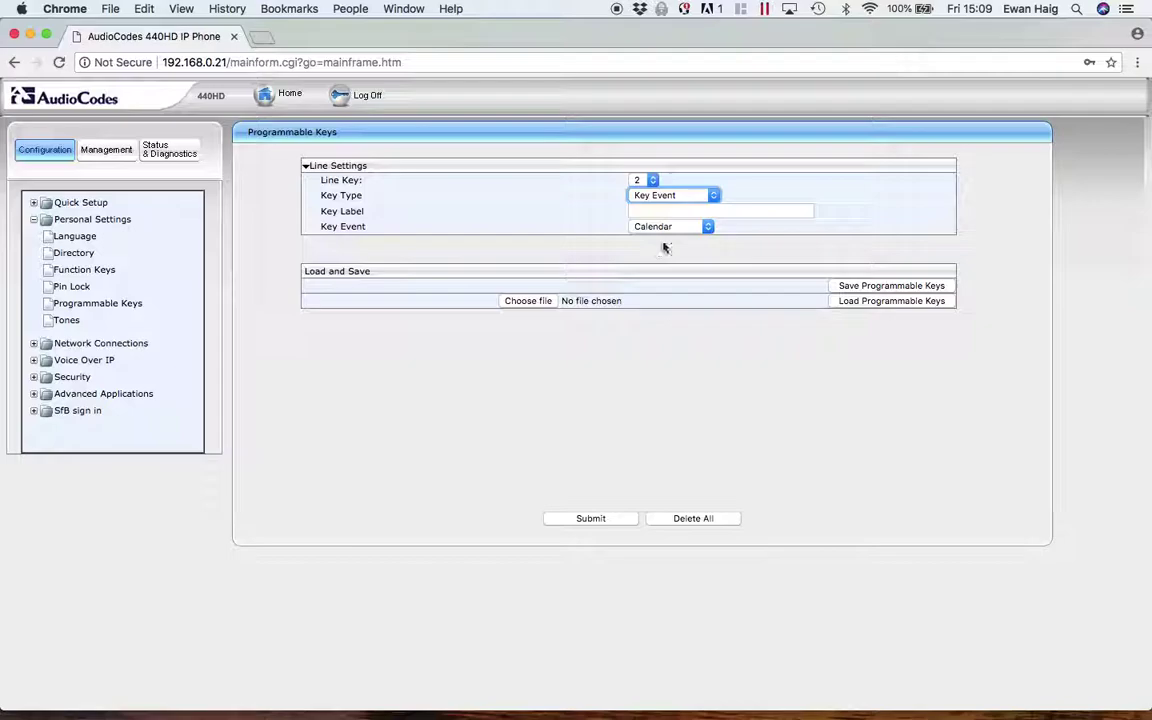
left_click(708, 227)
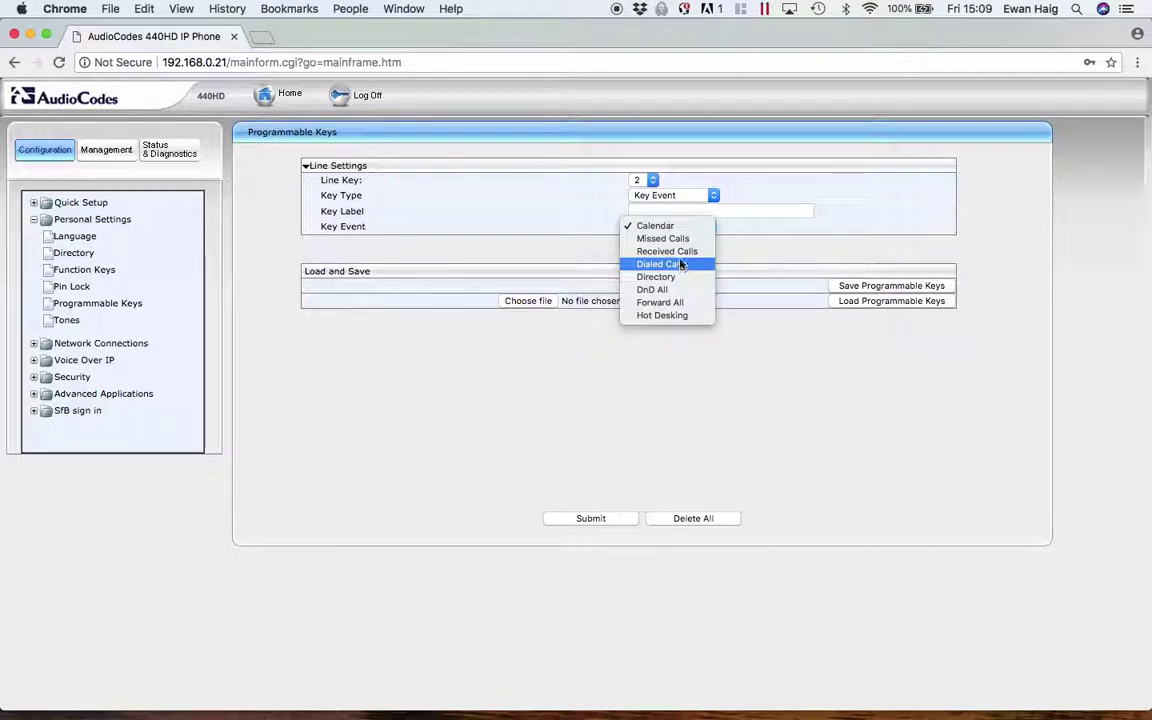
left_click(671, 227)
left_click(657, 211)
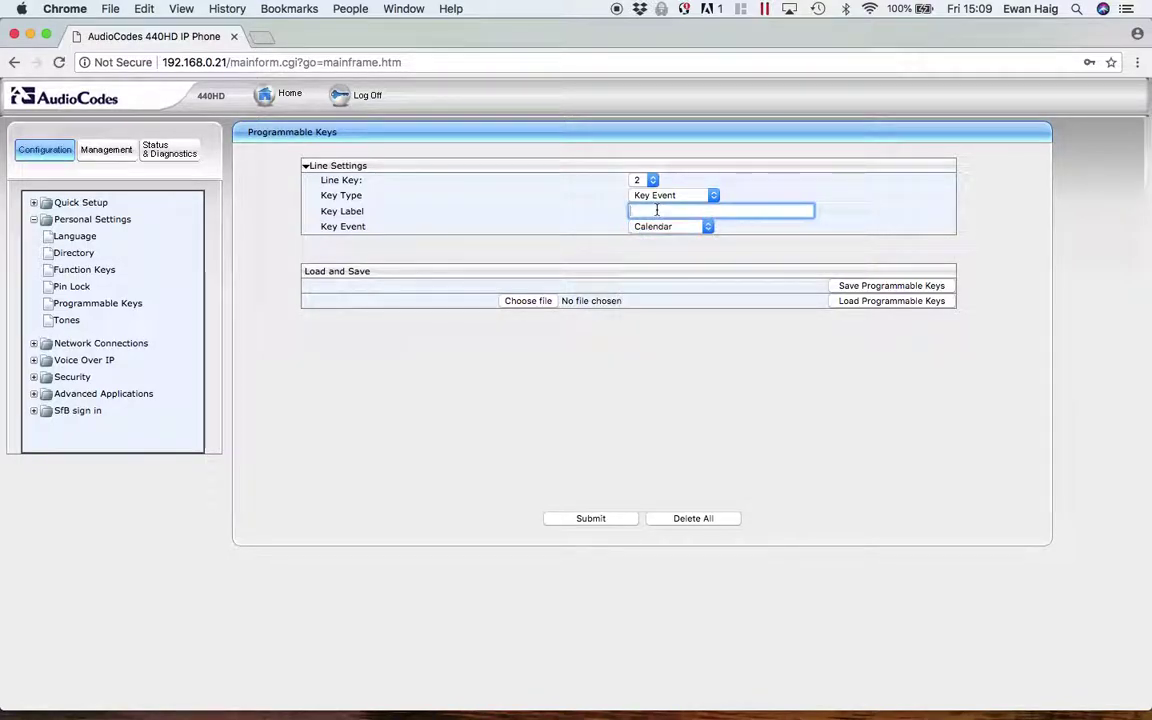
type("Cal")
left_click(652, 184)
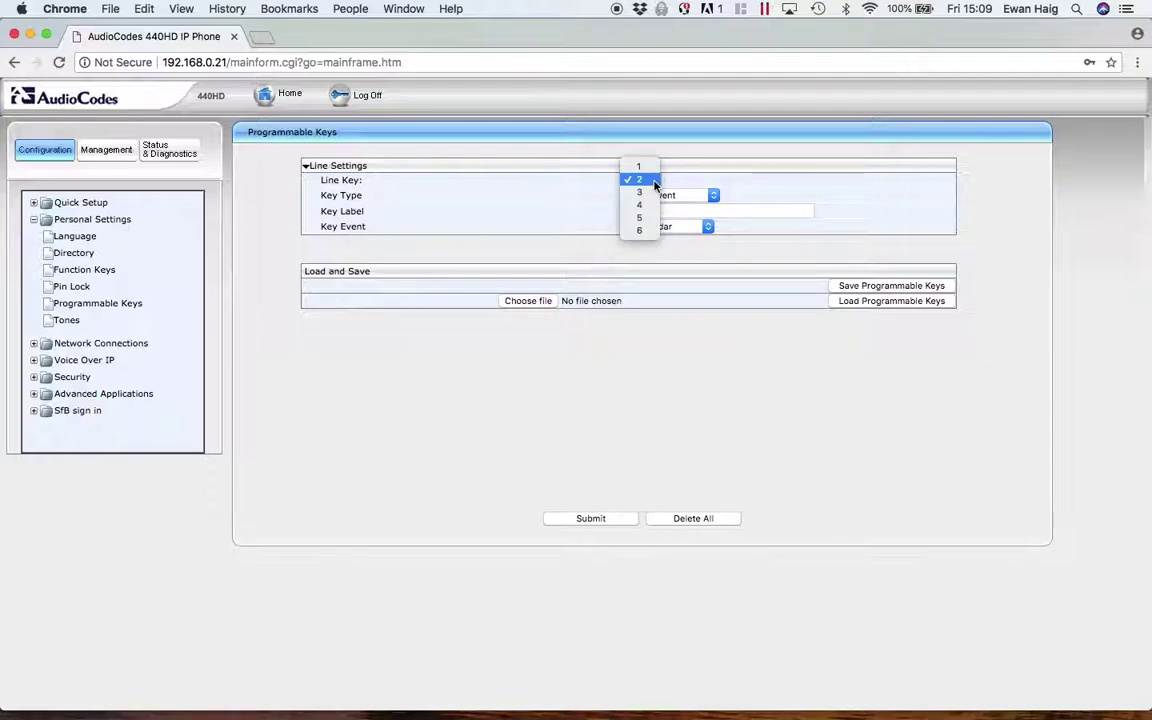
- Set line key 3 to Key Event Missed Calls labelled Missed, and submit
left_click(643, 195)
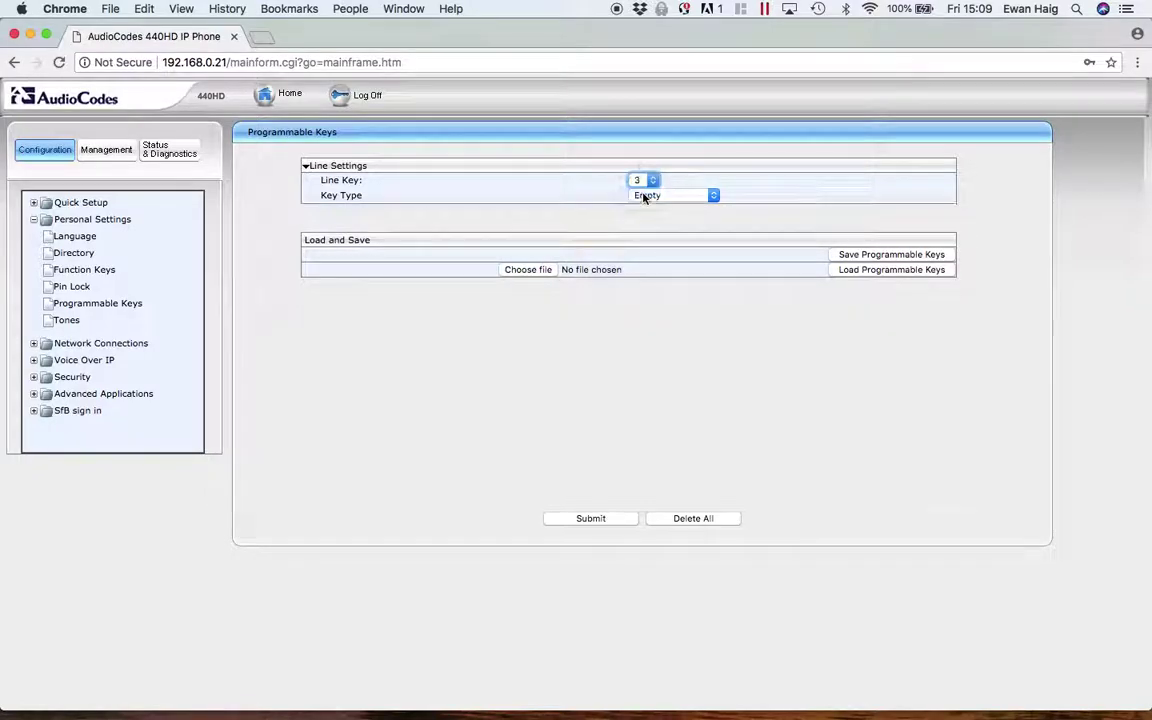
left_click(713, 198)
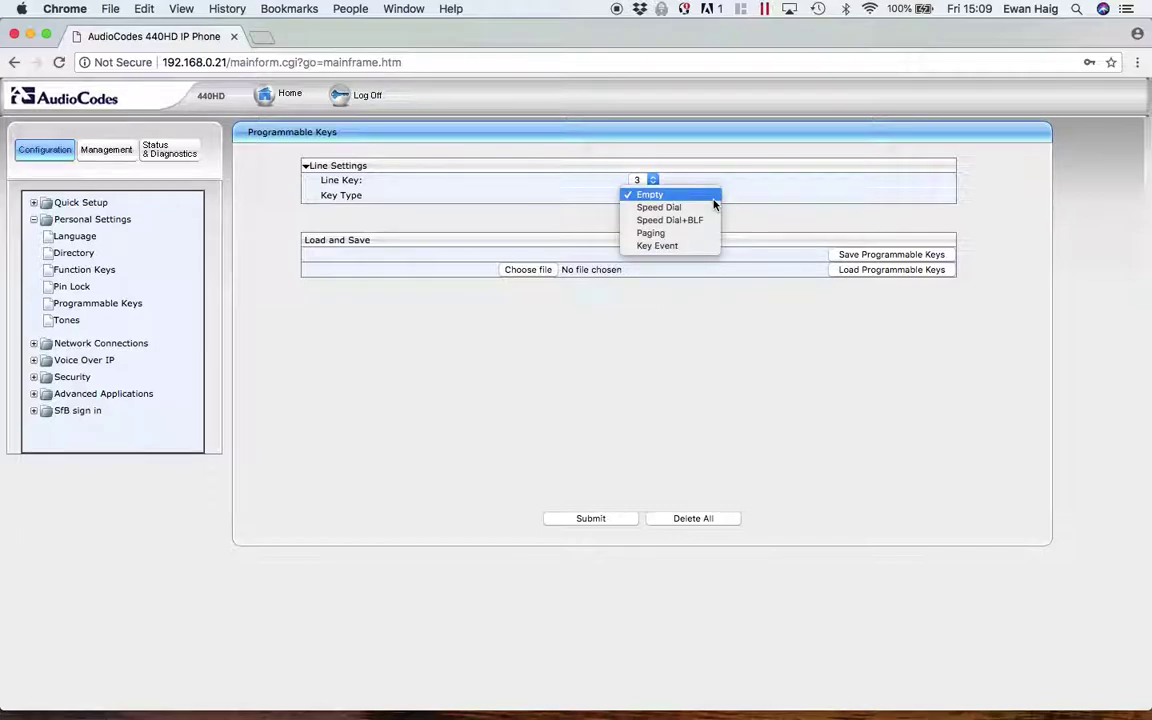
left_click(673, 248)
left_click(670, 227)
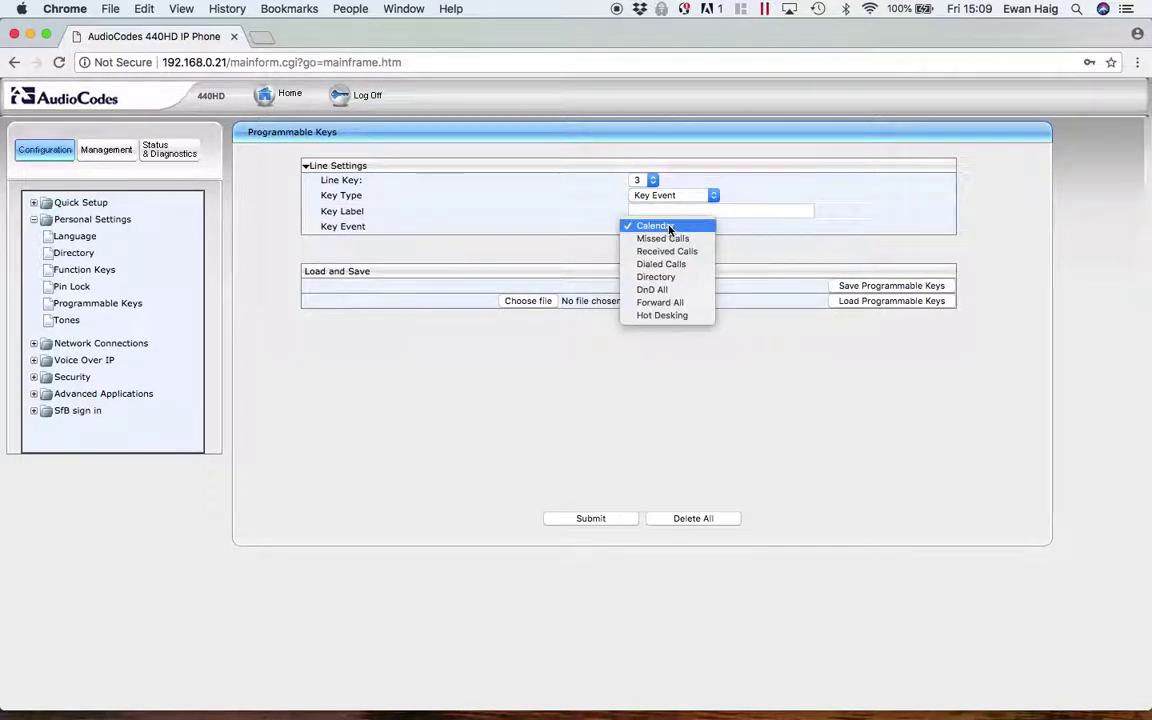
left_click(665, 238)
left_click(662, 212)
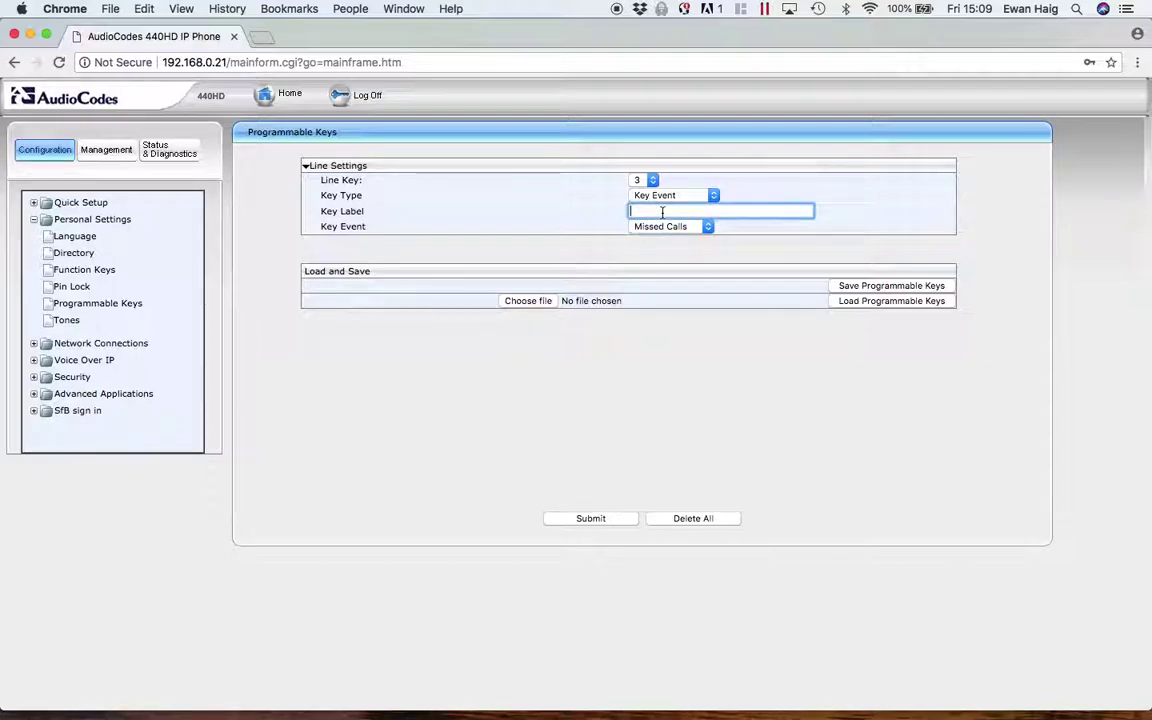
type("Missed")
left_click(608, 381)
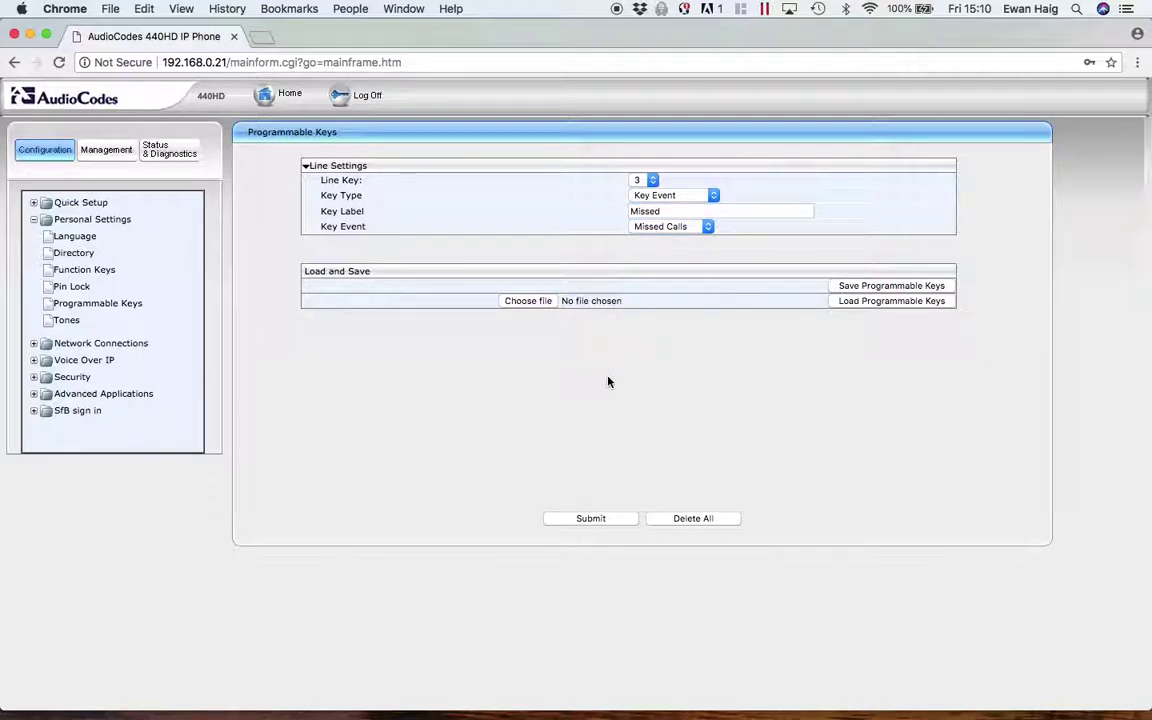
left_click(589, 519)
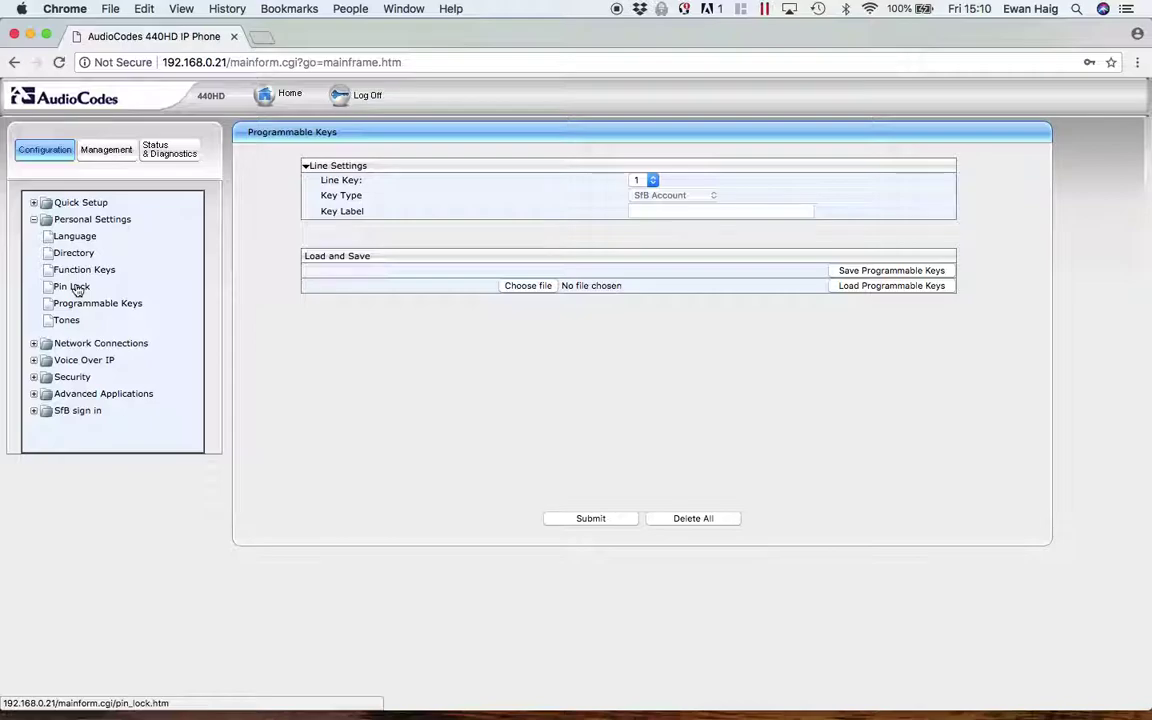
- Show the Pin Lock page (Disabled) and expand the SfB sign in section
left_click(72, 287)
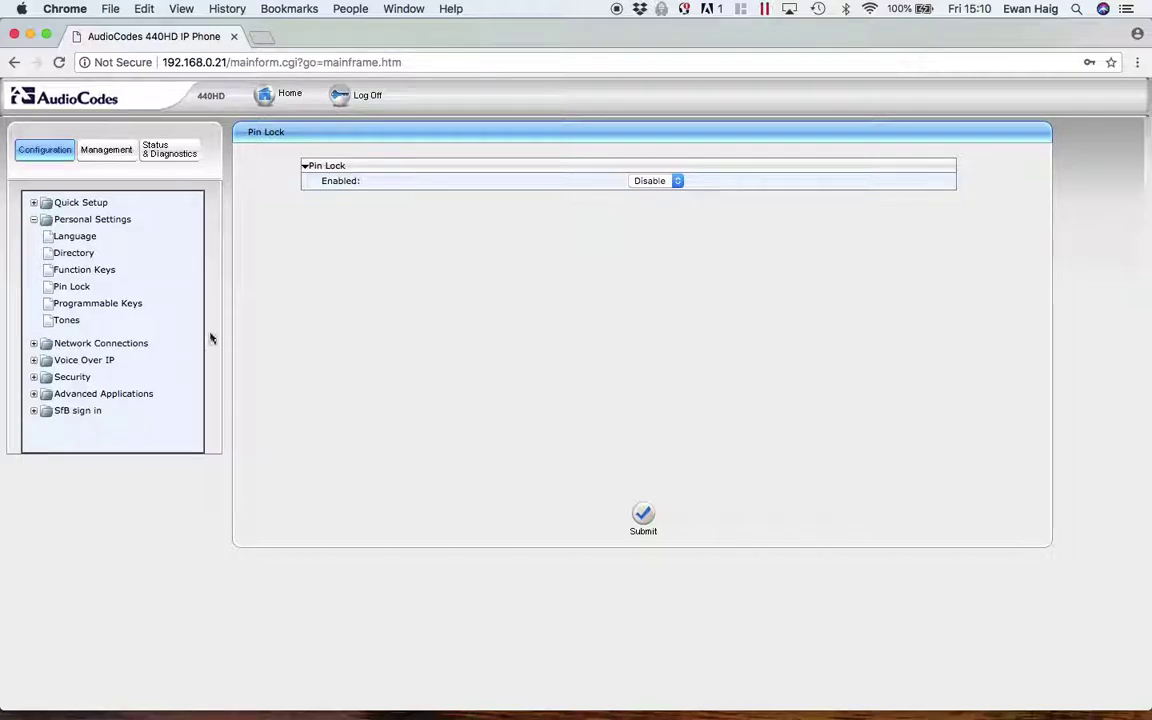
left_click(34, 411)
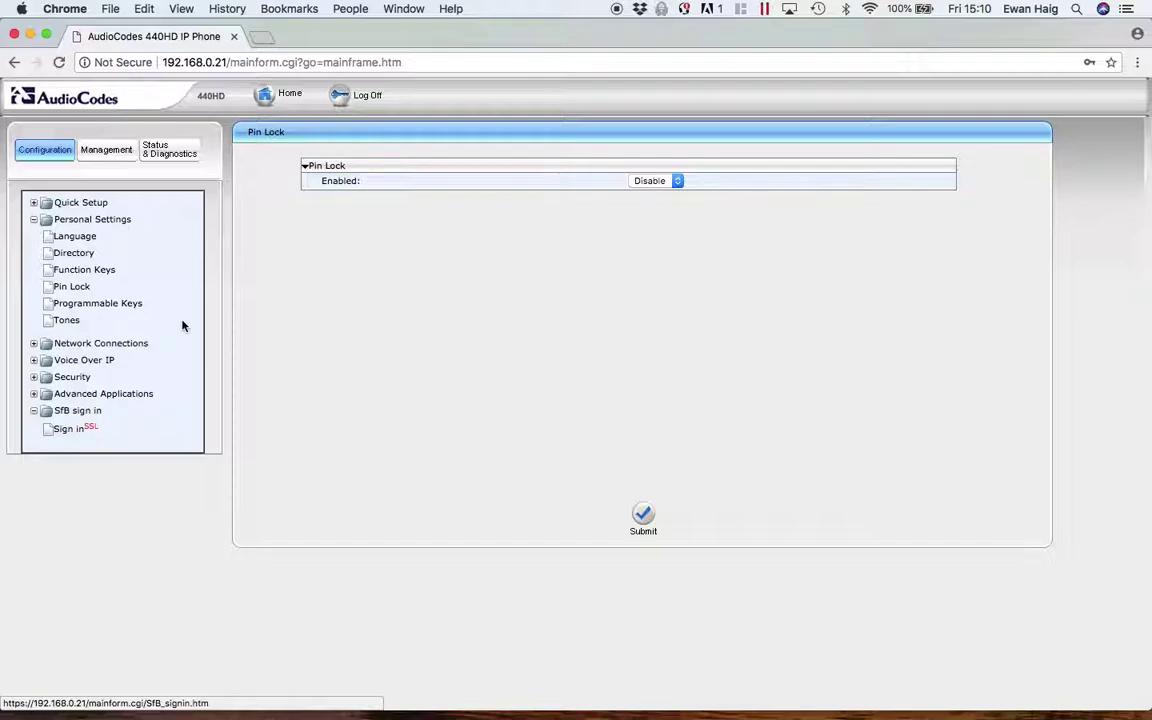
- Open Management > Manual Update > Firmware Upgrade and cancel choosing a firmware file
left_click(108, 152)
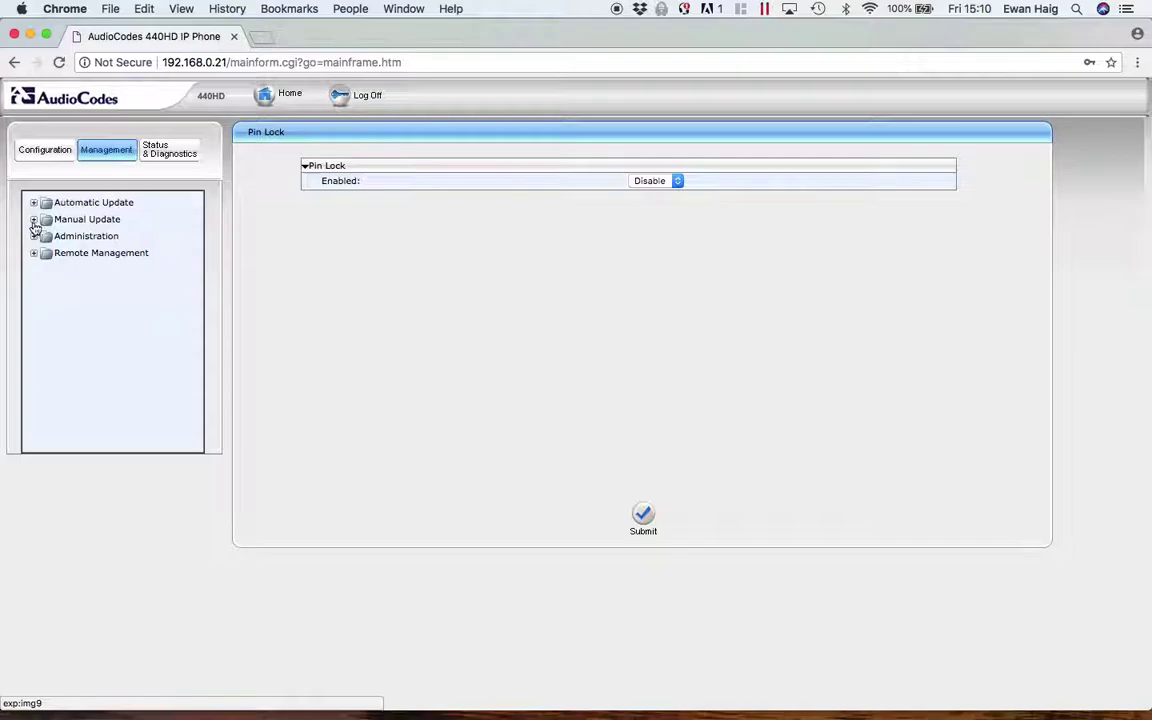
left_click(34, 220)
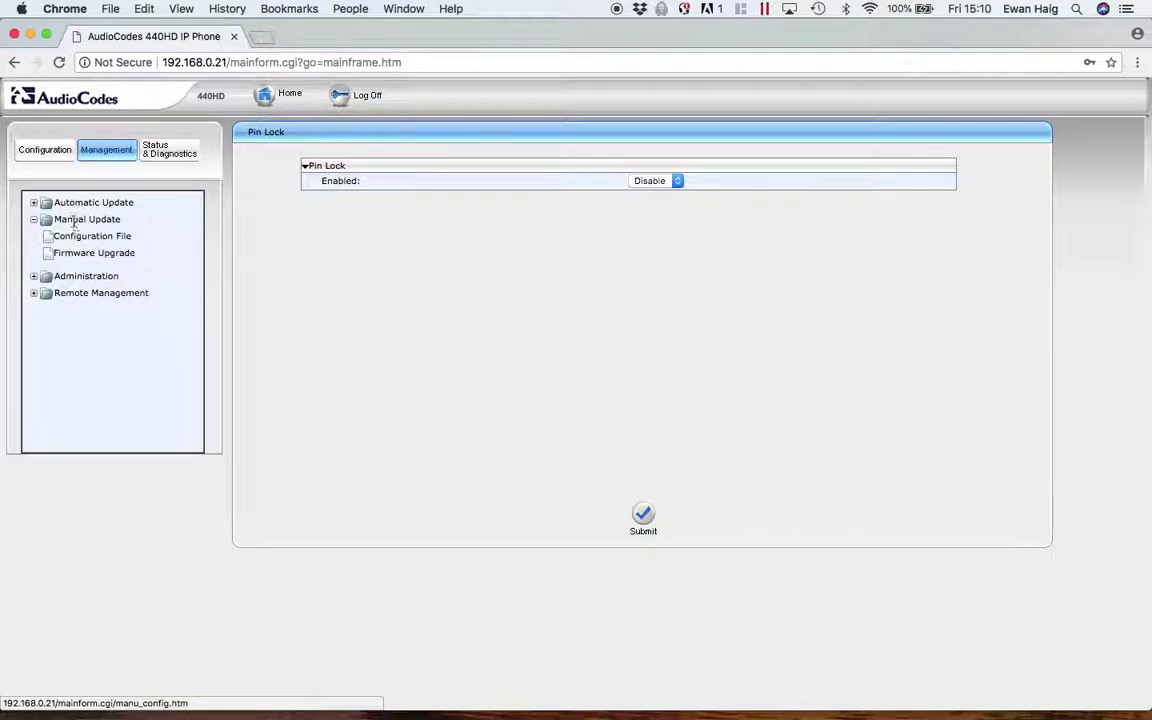
left_click(83, 255)
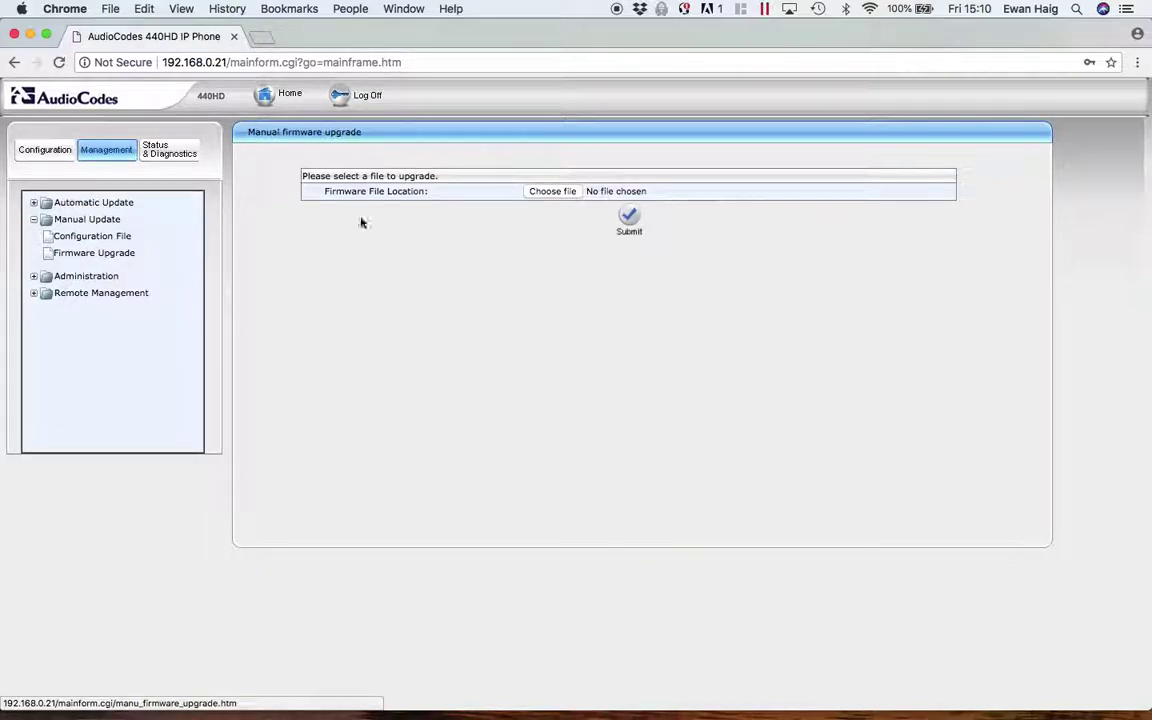
left_click(553, 191)
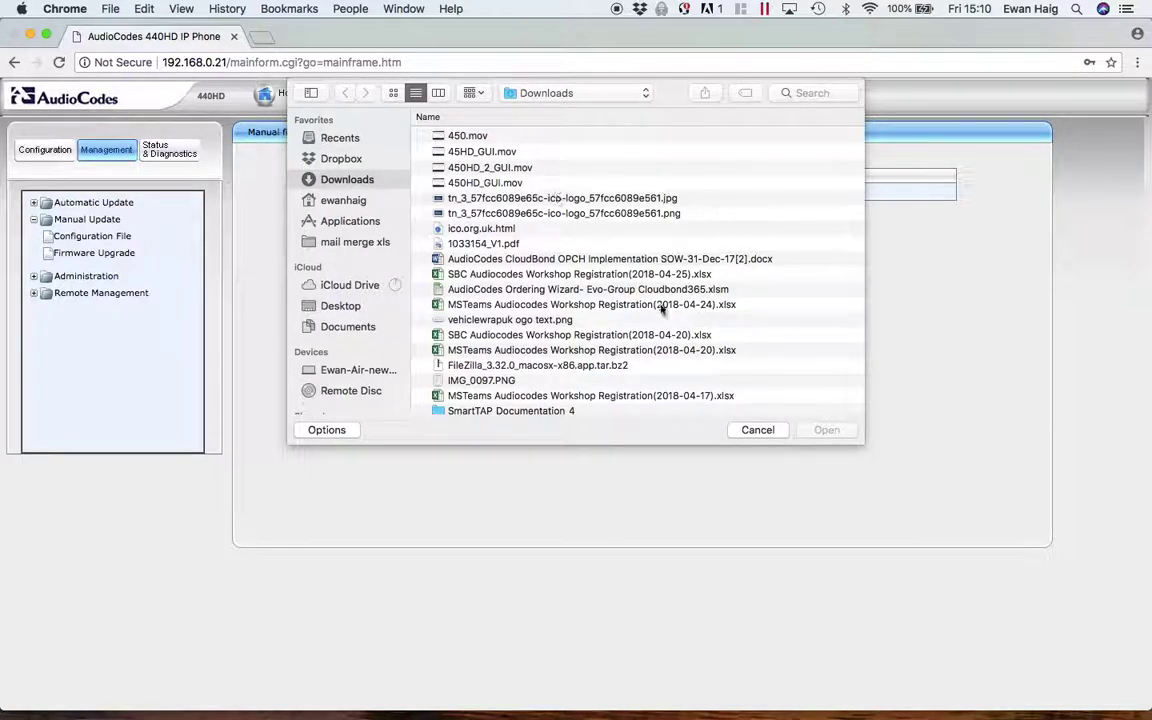
left_click(757, 430)
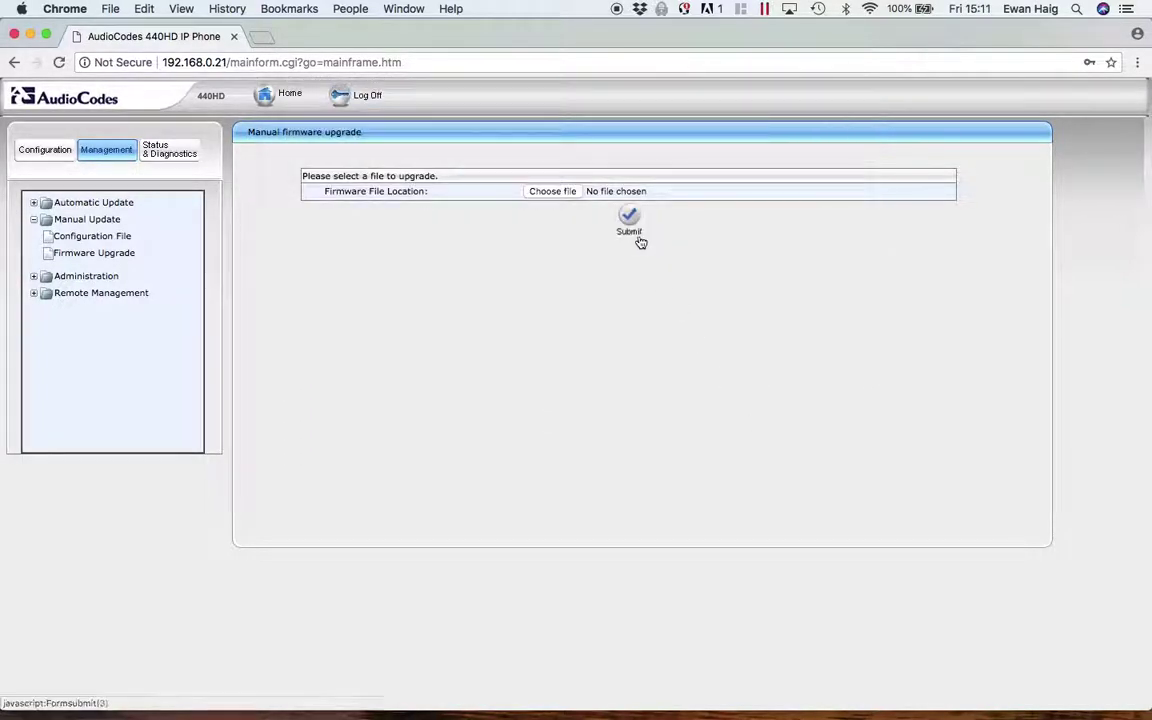
- View the configuration file contents, then go back to the Configuration tab
left_click(110, 240)
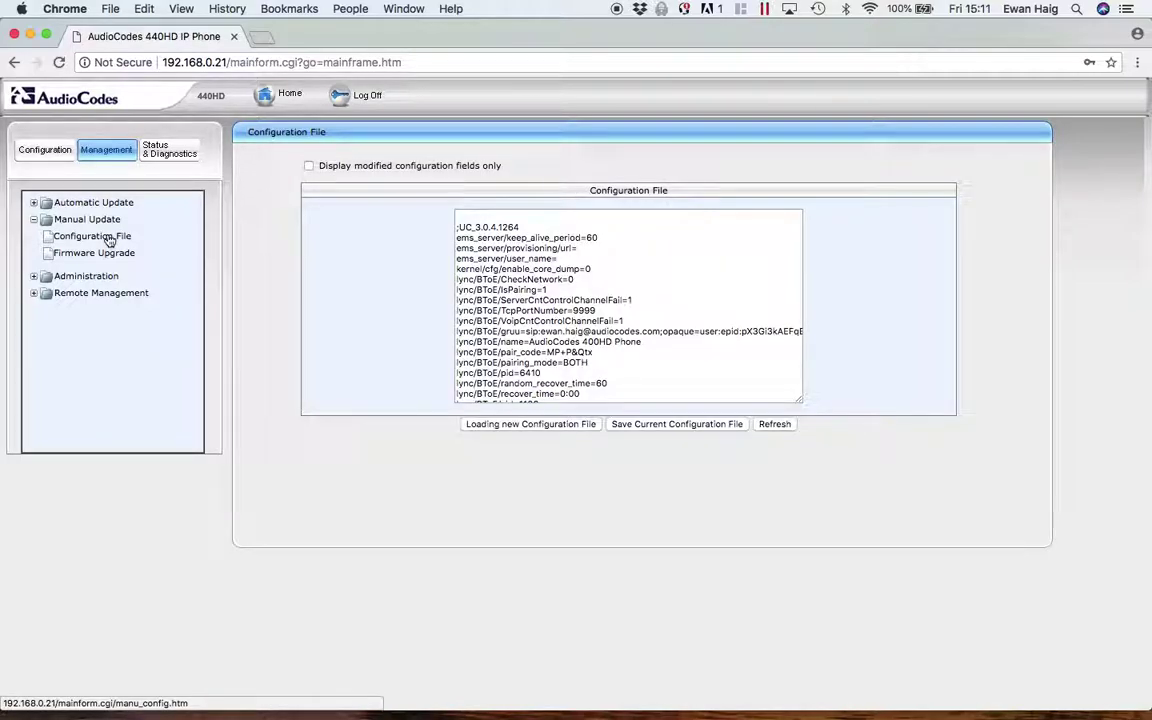
scroll(621, 330, "down", 4)
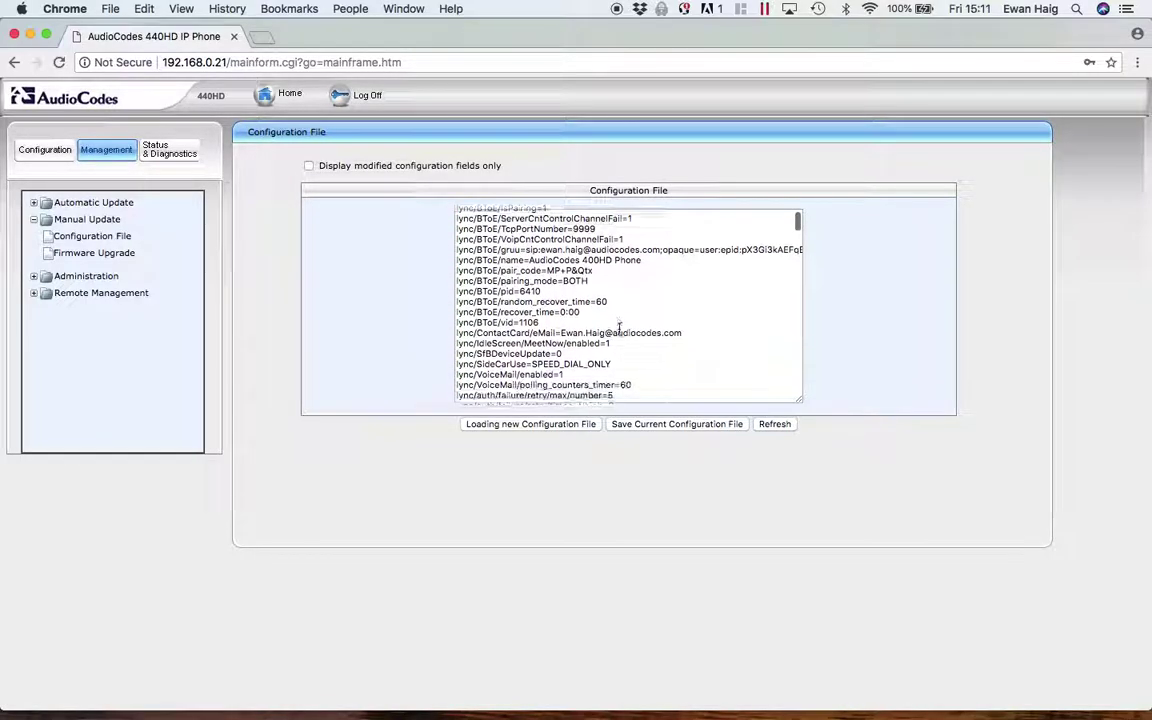
scroll(621, 330, "up", 4)
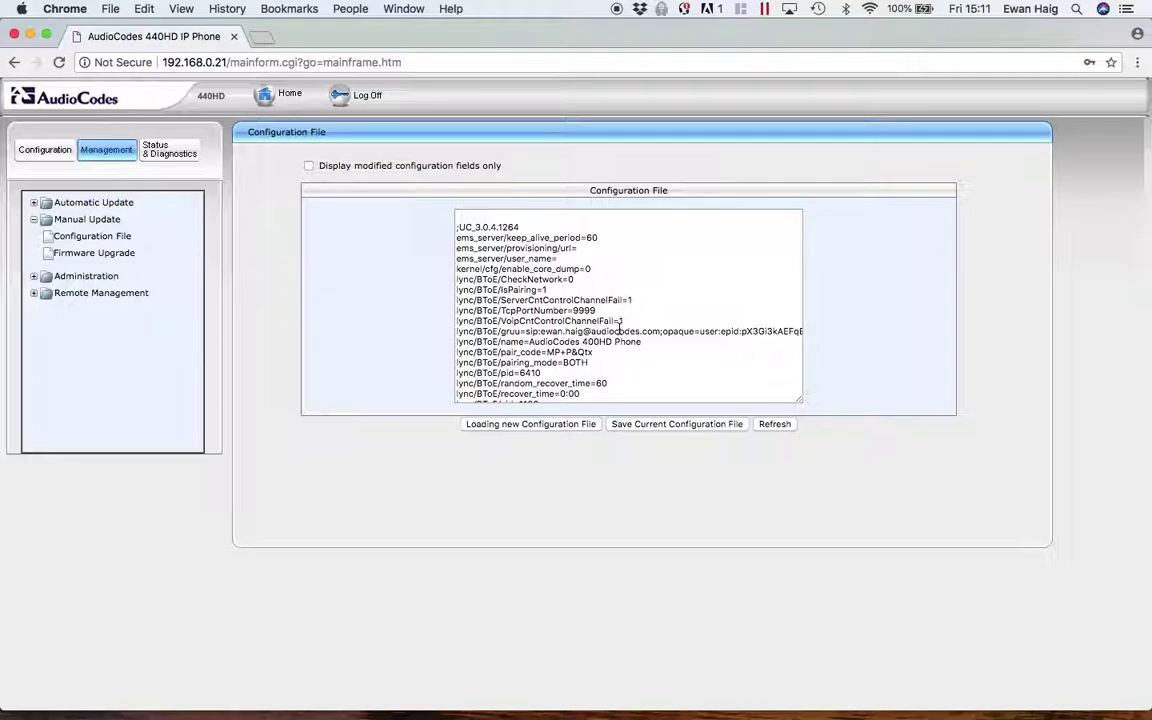
left_click(45, 151)
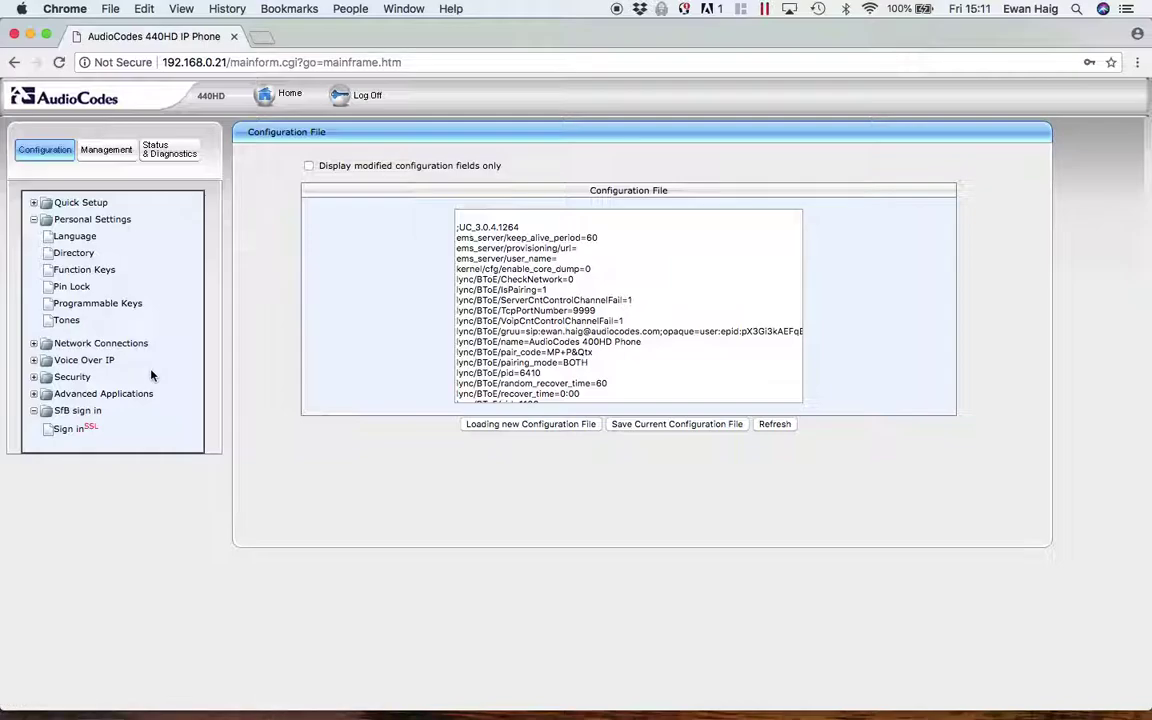